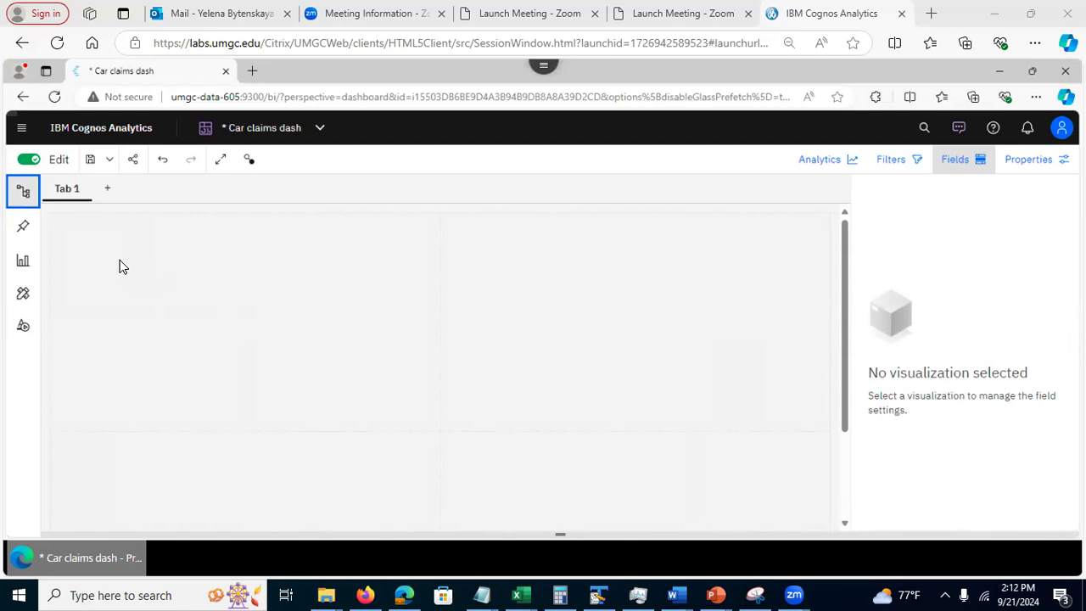
# - Add a Crosstab visualization to the upper-left area of the empty dashboard and assign Location Code to its columns
pyautogui.click(23, 264)
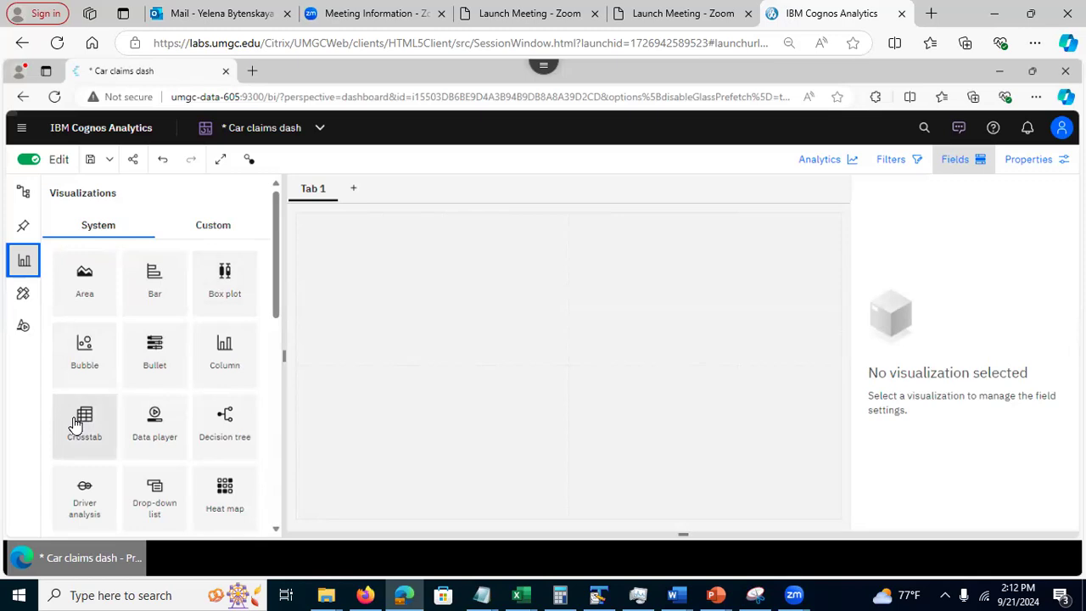
pyautogui.moveTo(85, 426); pyautogui.dragTo(429, 290)
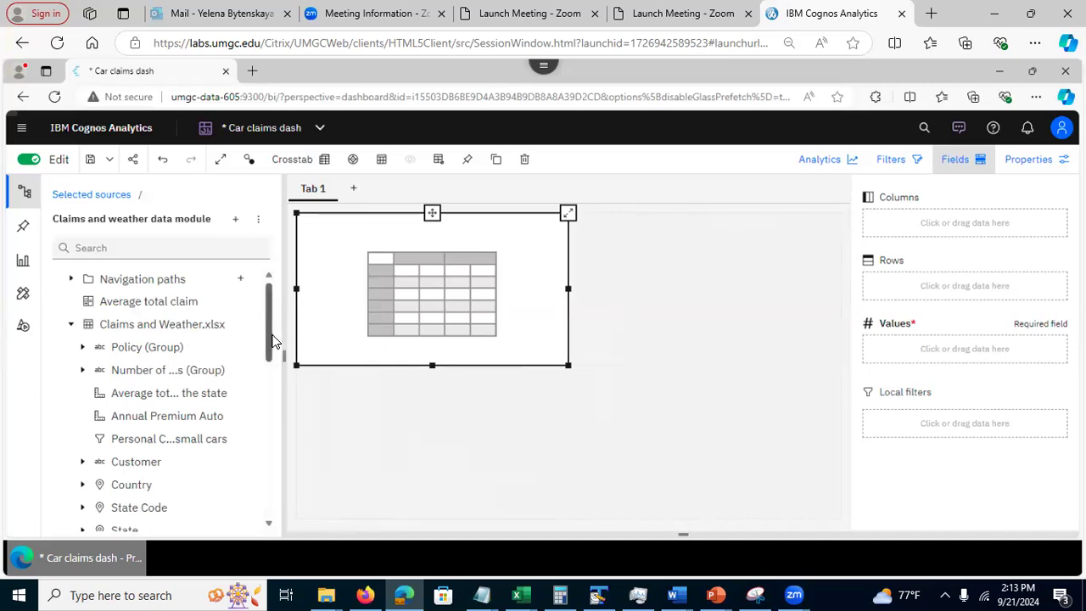
pyautogui.moveTo(276, 353); pyautogui.dragTo(273, 424)
pyautogui.moveTo(140, 476); pyautogui.dragTo(892, 219)
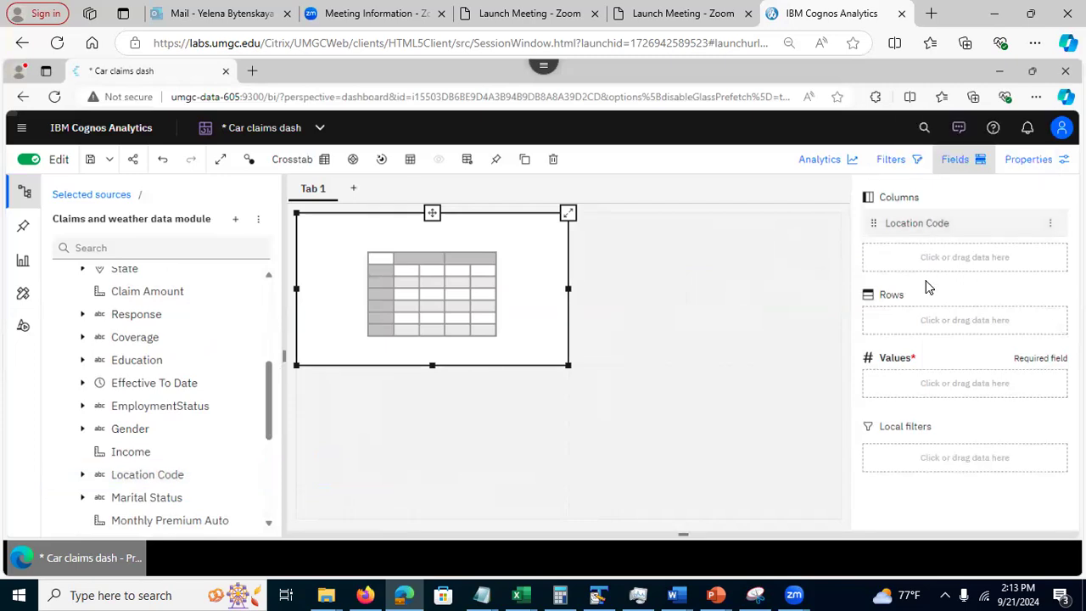
# - Assign Vehicle Class to the crosstab's rows and Total Claim Amount to its values
pyautogui.moveTo(267, 426); pyautogui.dragTo(270, 509)
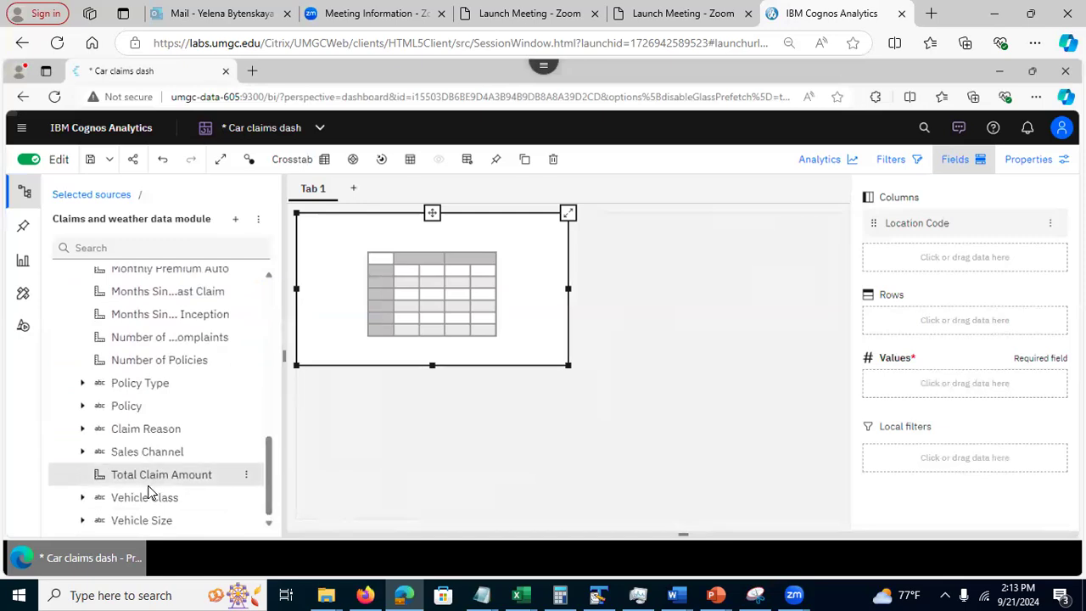
pyautogui.moveTo(138, 503); pyautogui.dragTo(878, 315)
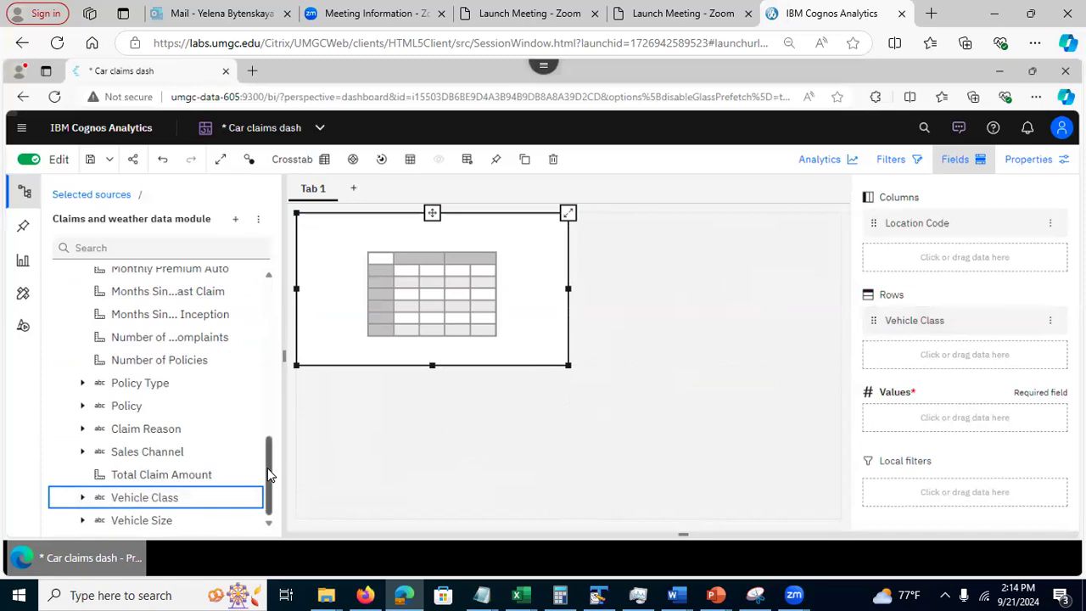
pyautogui.click(172, 473)
pyautogui.moveTo(173, 472); pyautogui.dragTo(880, 416)
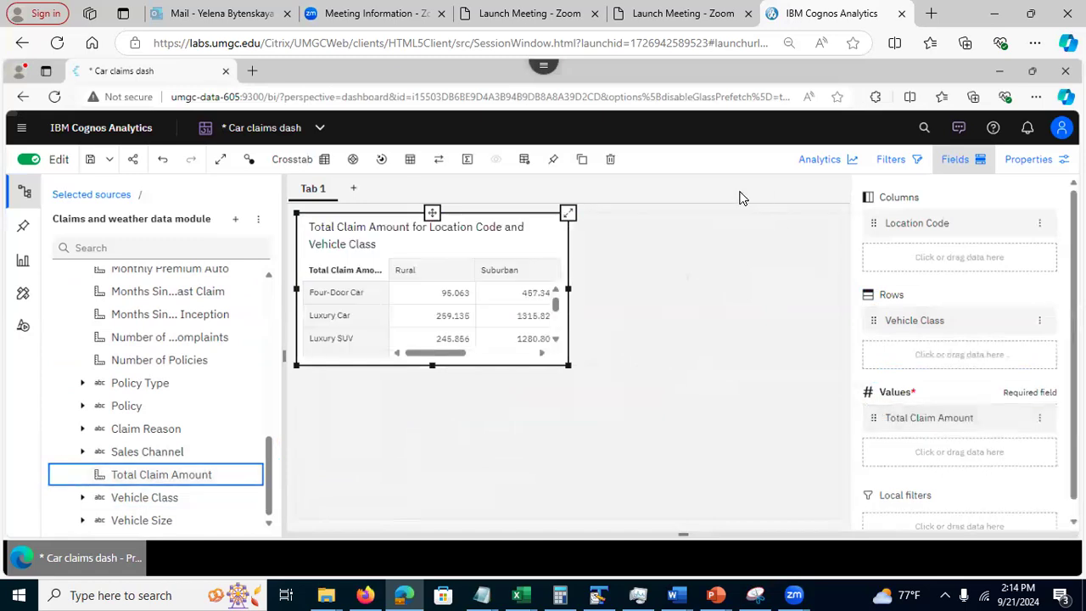
# - Check the summarization options for the crosstab's Total Claim Amount value
pyautogui.click(1043, 420)
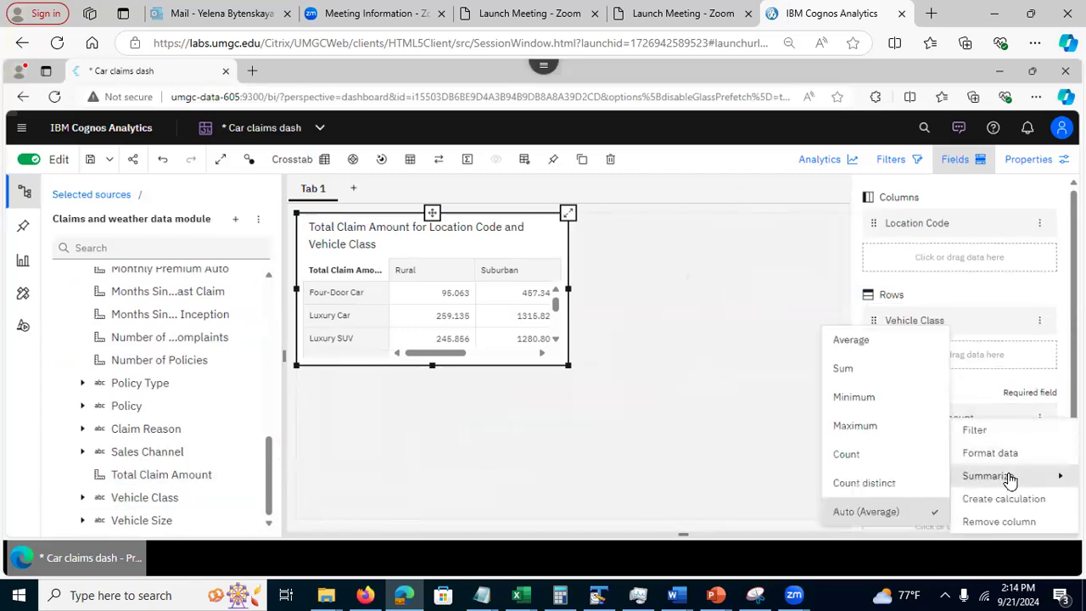
pyautogui.moveTo(1015, 480)
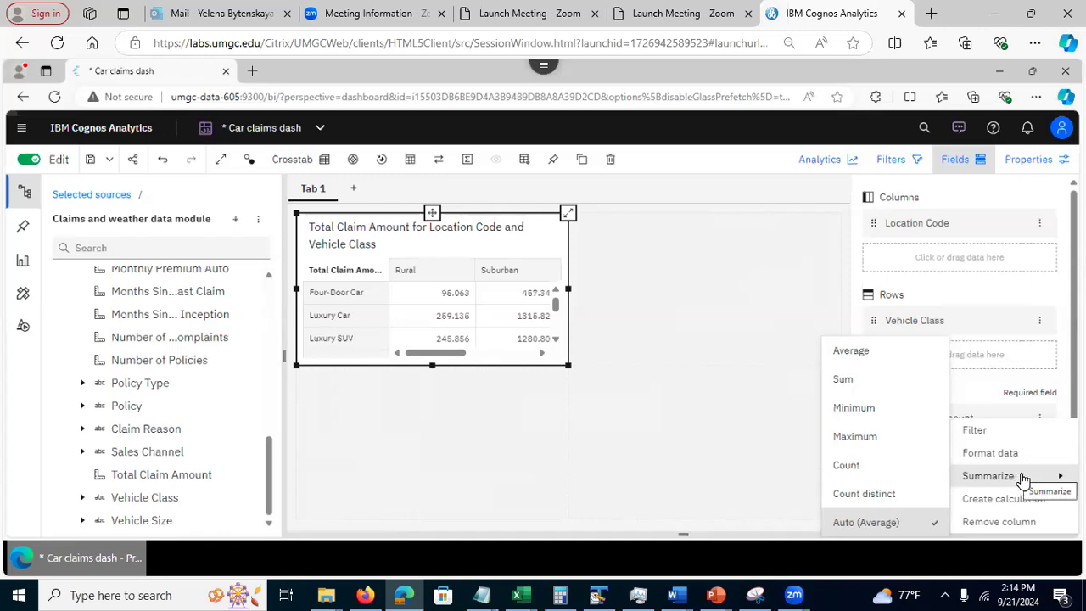
pyautogui.click(670, 318)
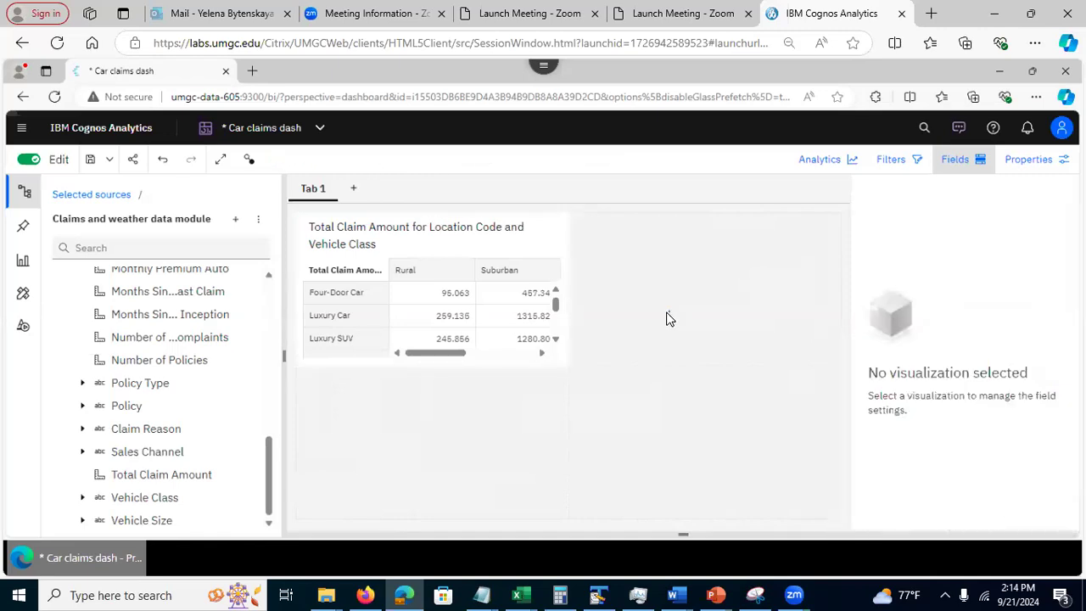
# - Hide the data sources list and expand the Total Claim Amount crosstab to view all its rows and columns
pyautogui.click(562, 233)
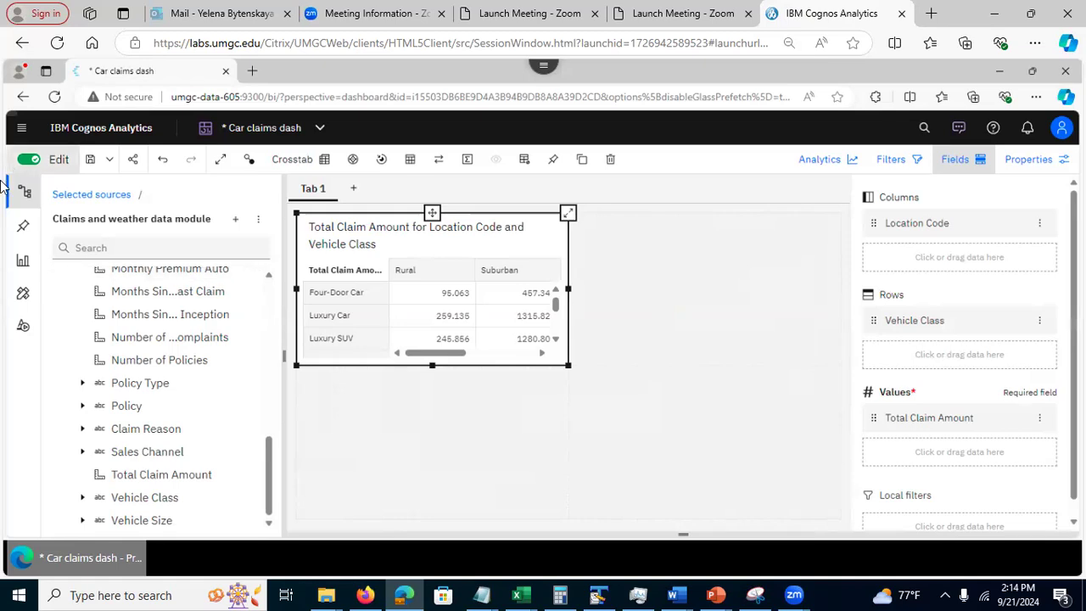
pyautogui.click(24, 194)
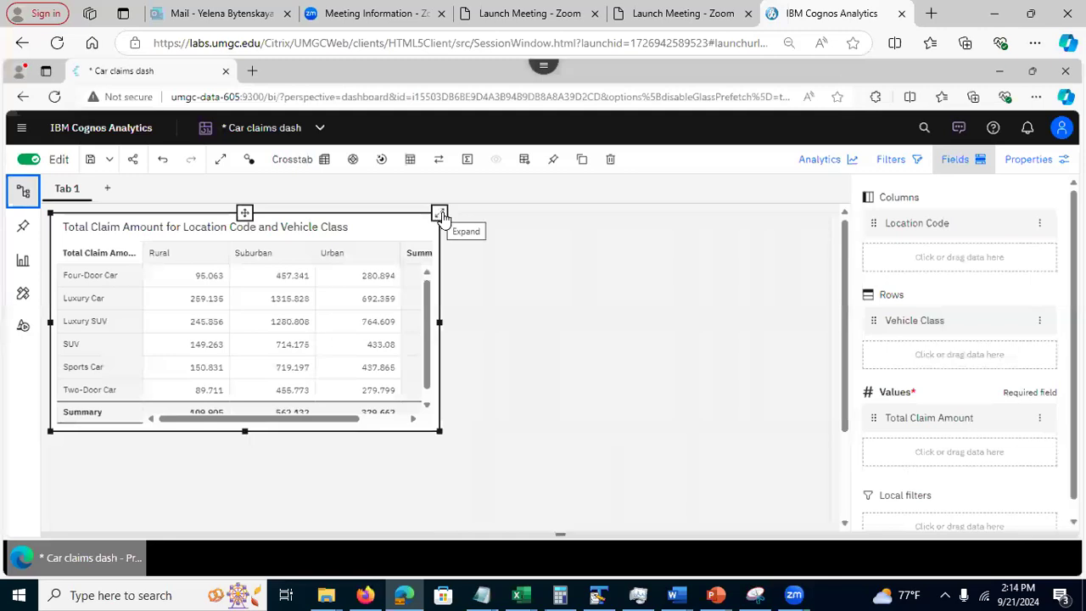
pyautogui.click(440, 214)
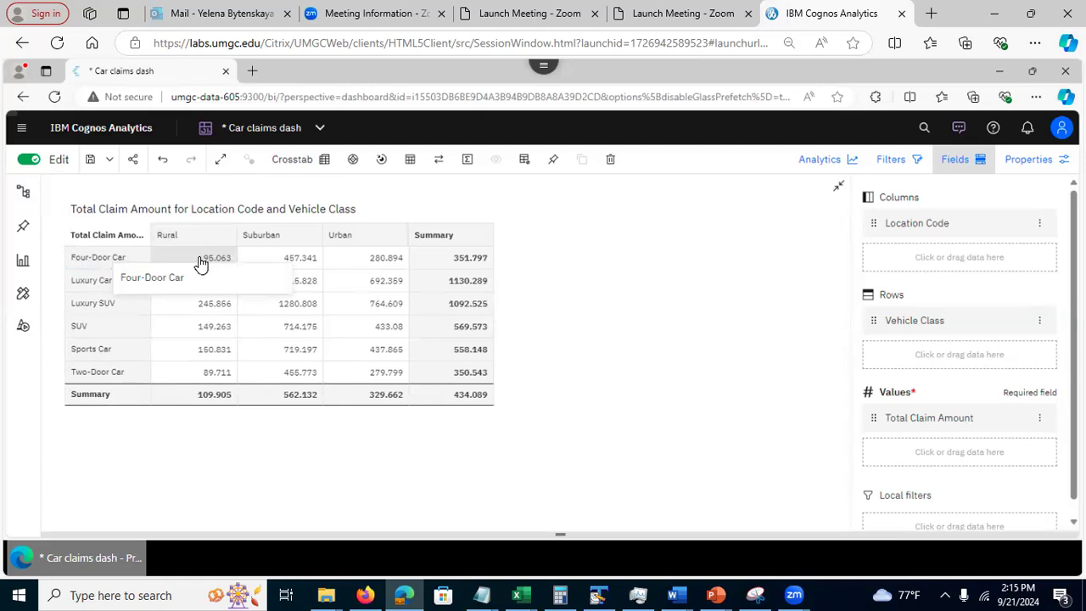
pyautogui.moveTo(201, 261)
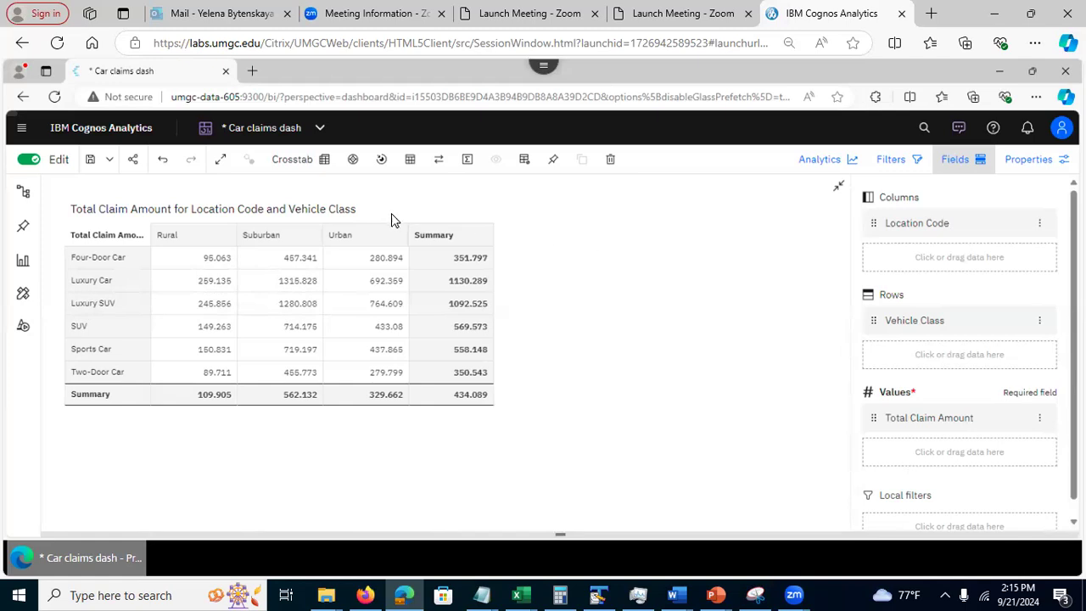
pyautogui.moveTo(383, 233); pyautogui.dragTo(625, 247)
# - Set the crosstab's border color to black (#000000), check it in the dashboard layout, and expand the crosstab again
pyautogui.click(1029, 163)
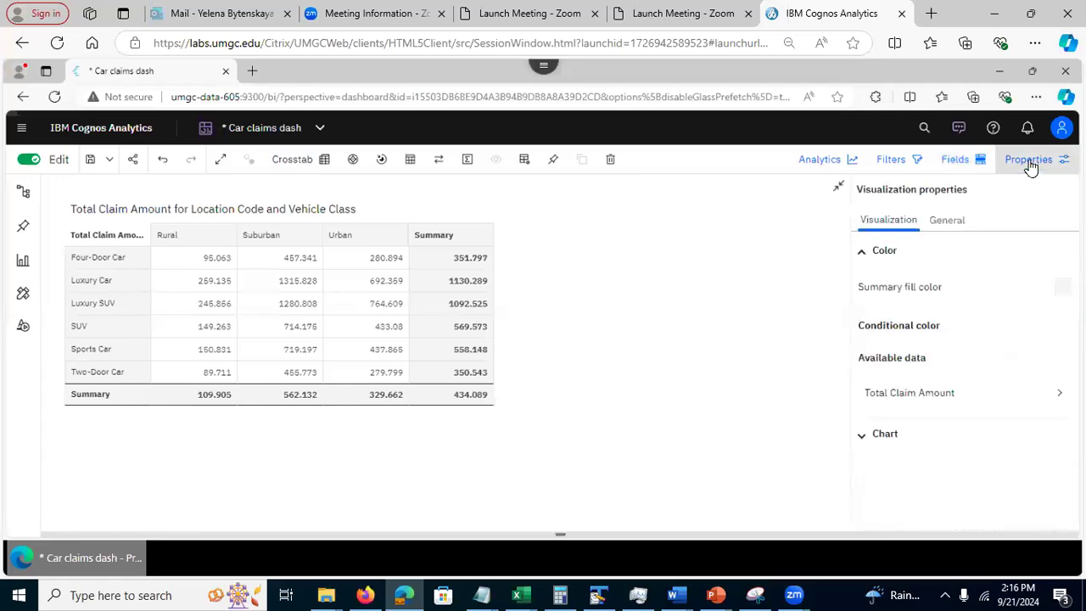
pyautogui.click(949, 222)
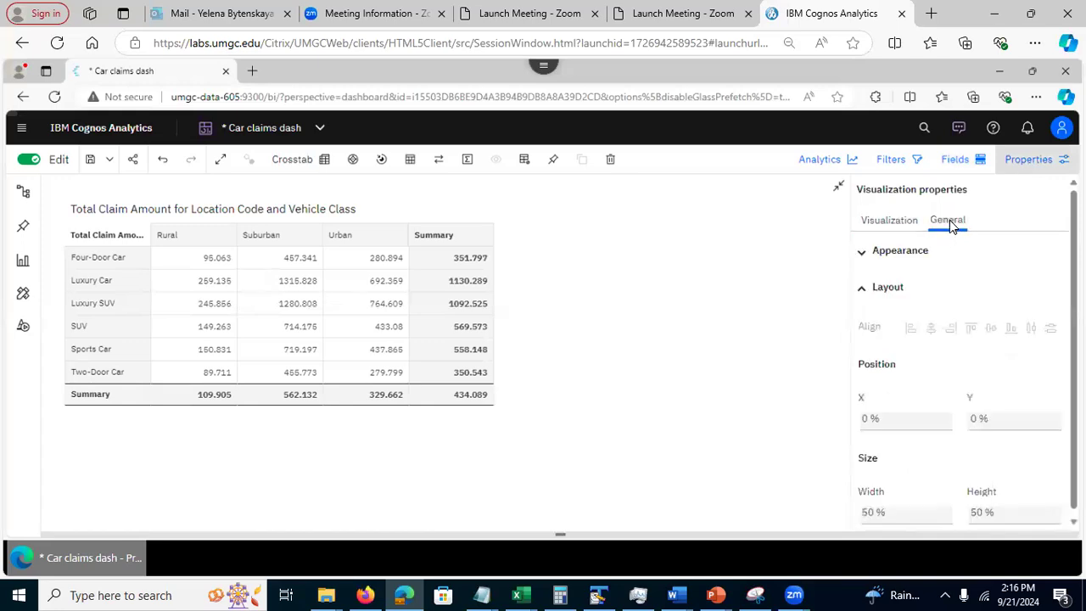
pyautogui.click(863, 256)
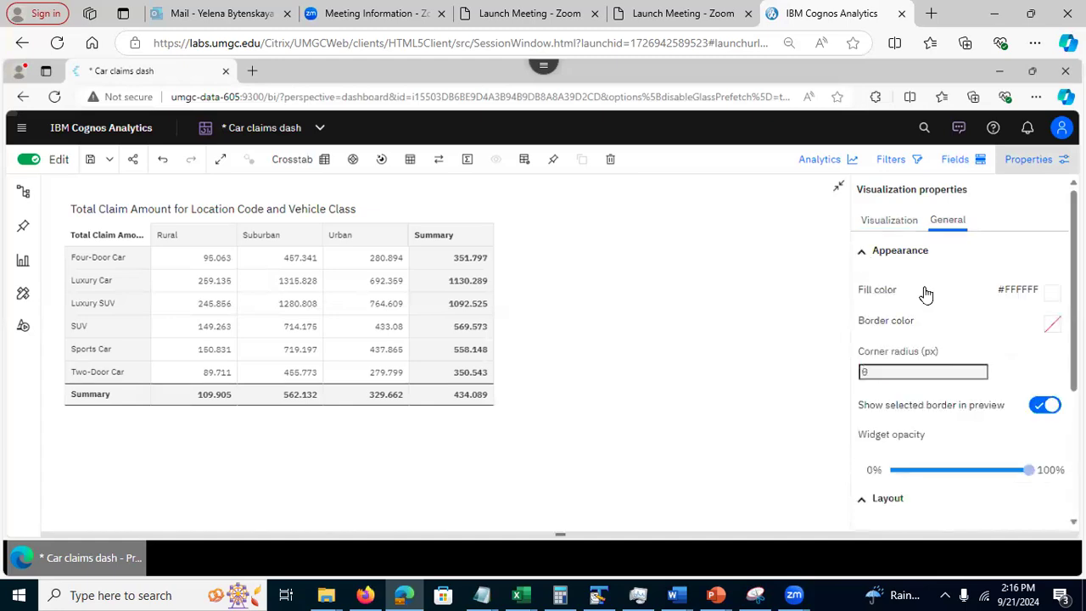
pyautogui.click(1052, 329)
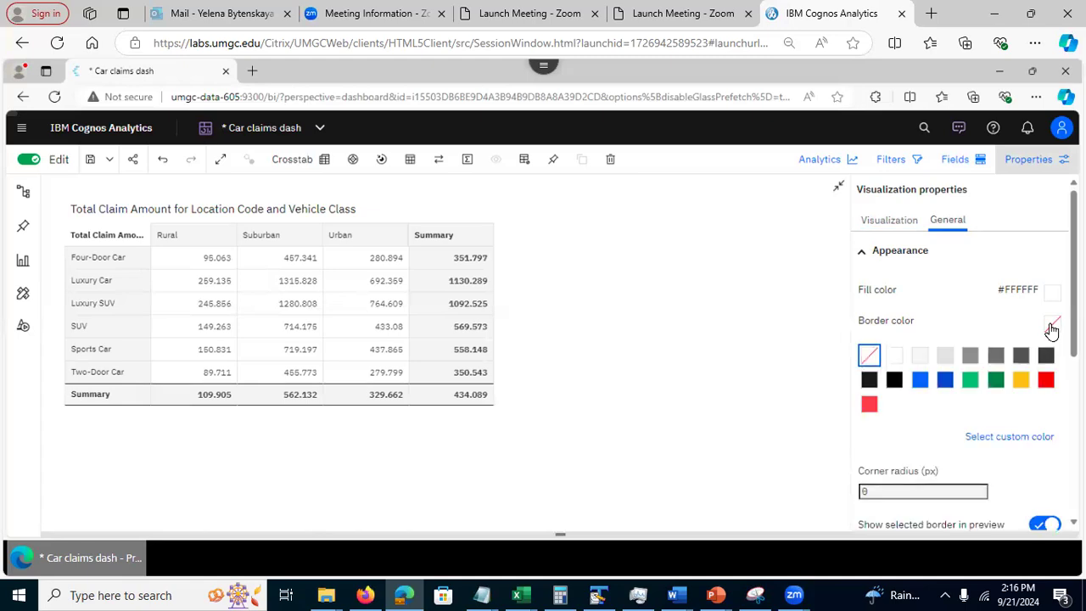
pyautogui.click(894, 382)
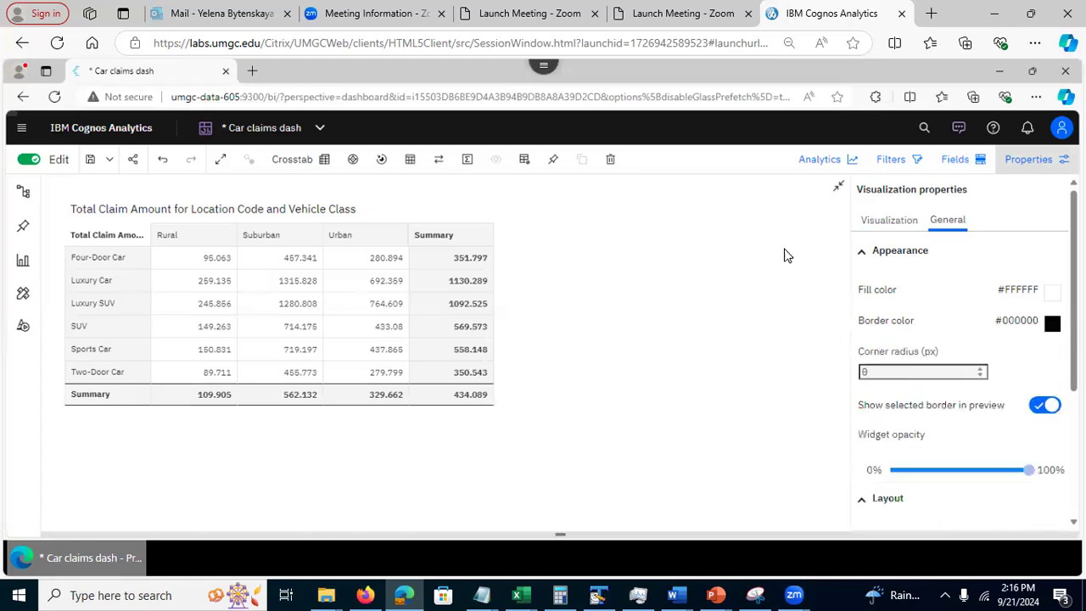
pyautogui.click(841, 190)
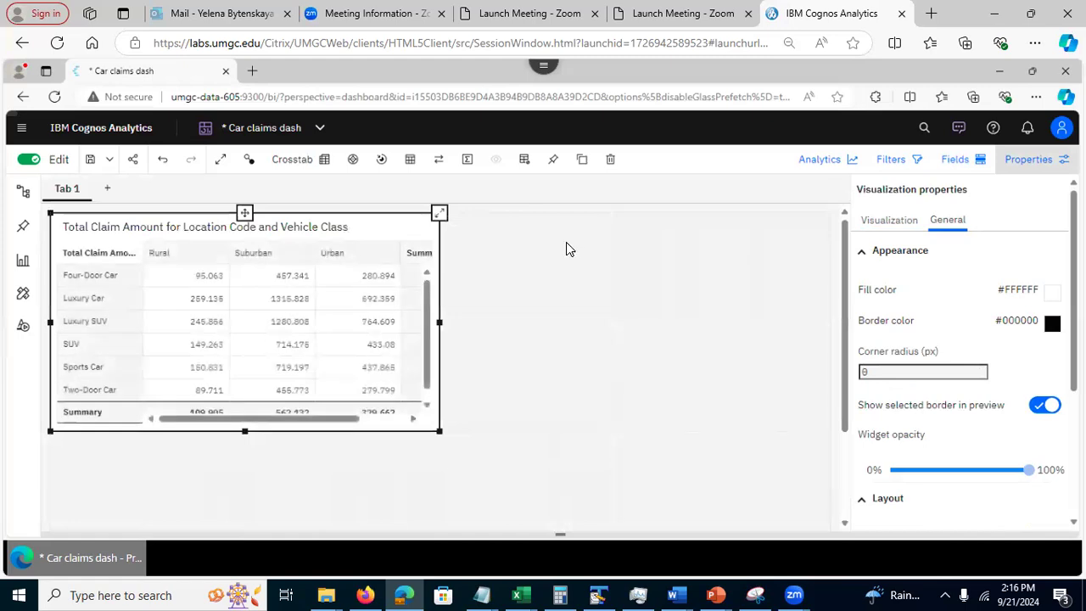
pyautogui.click(440, 216)
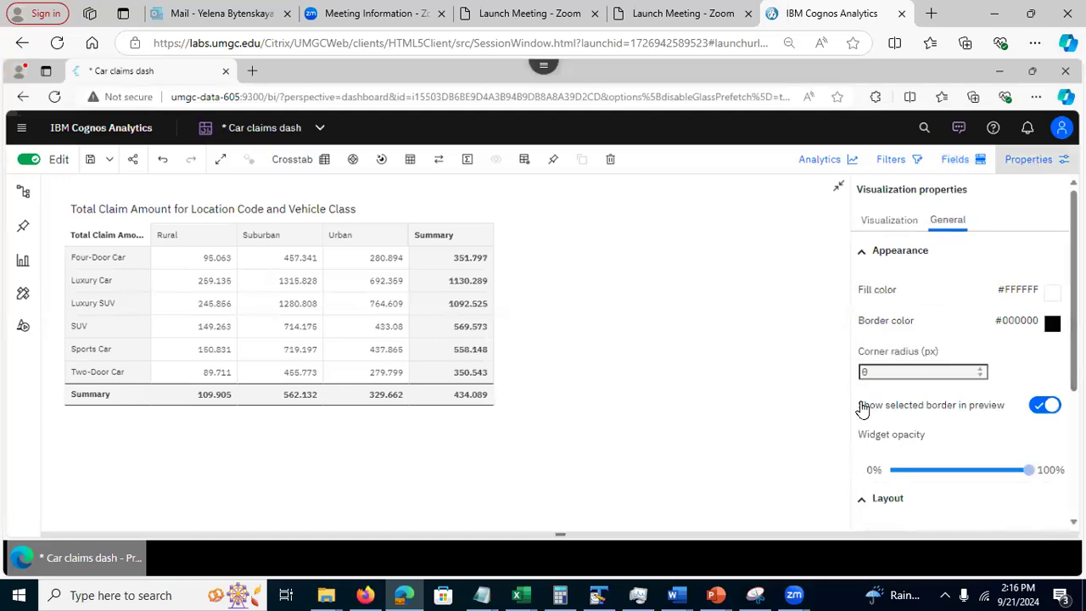
pyautogui.scroll(-3, 967, 347)
pyautogui.scroll(3, 967, 348)
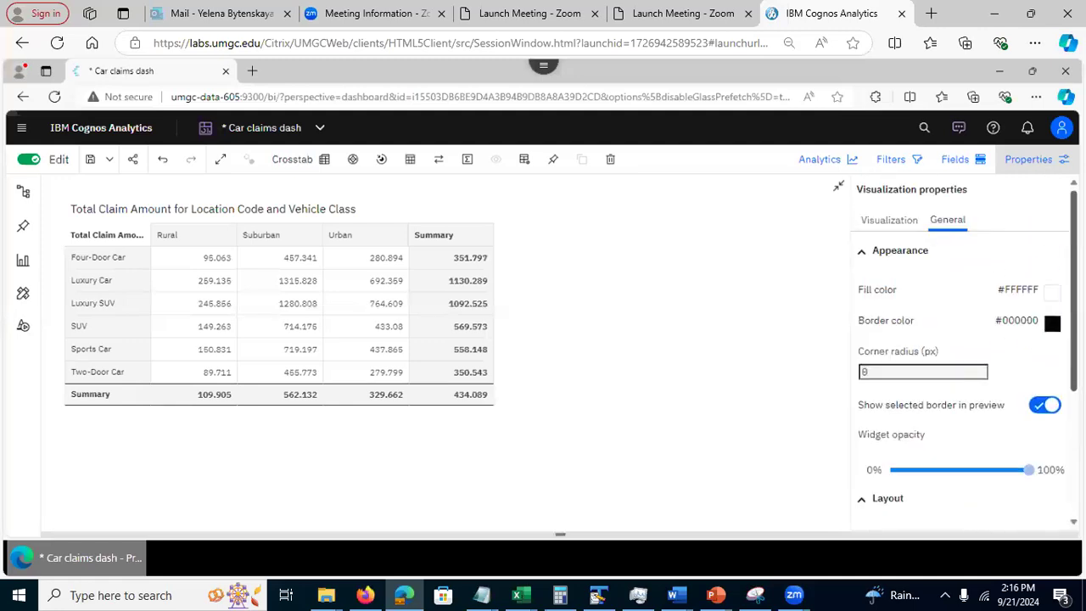
# - Set the crosstab's summary fill color to the palette yellow #F1C21B
pyautogui.click(878, 231)
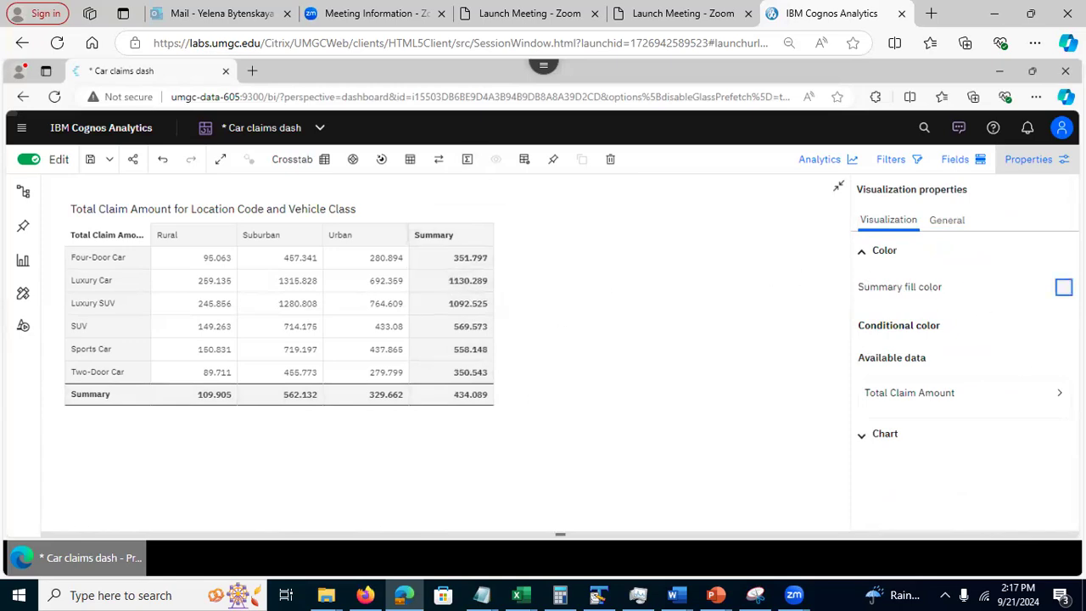
pyautogui.click(1063, 286)
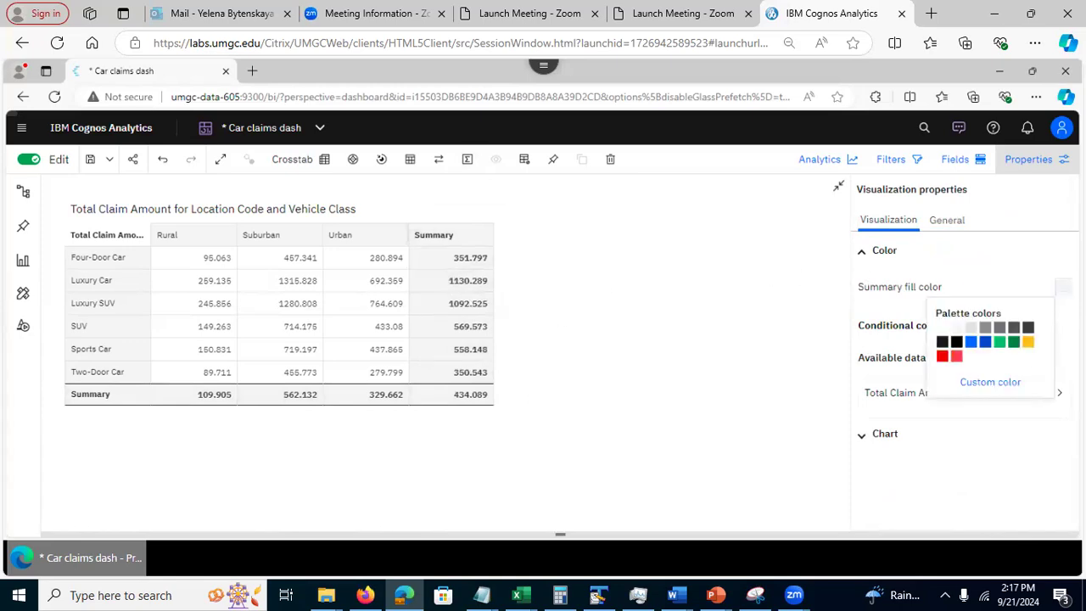
pyautogui.click(1028, 343)
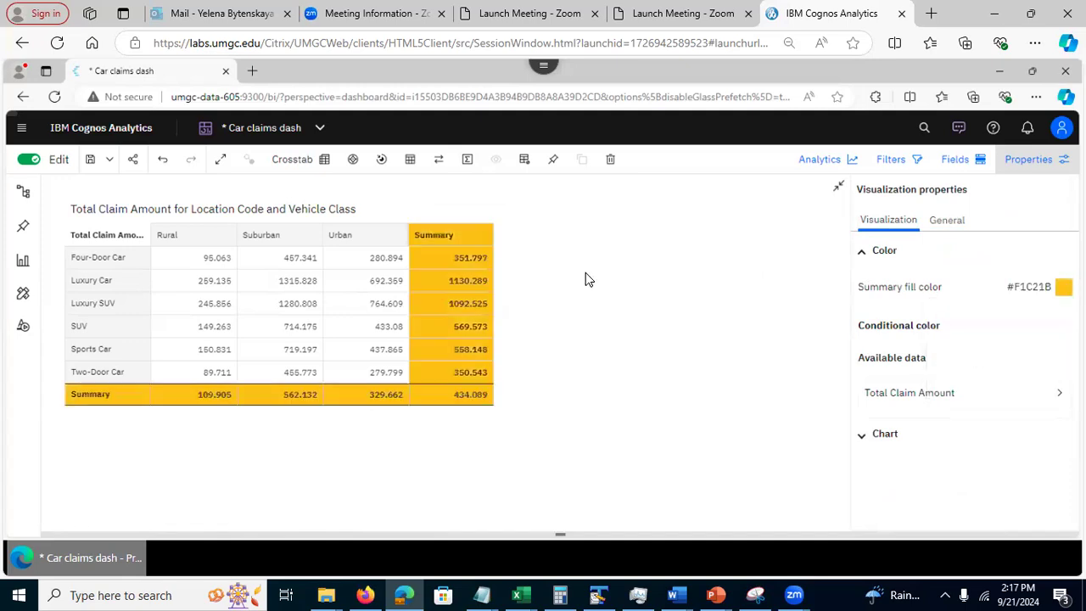
# - Set the crosstab's summary fill color to the custom pale yellow #FCF4D6
pyautogui.click(1063, 287)
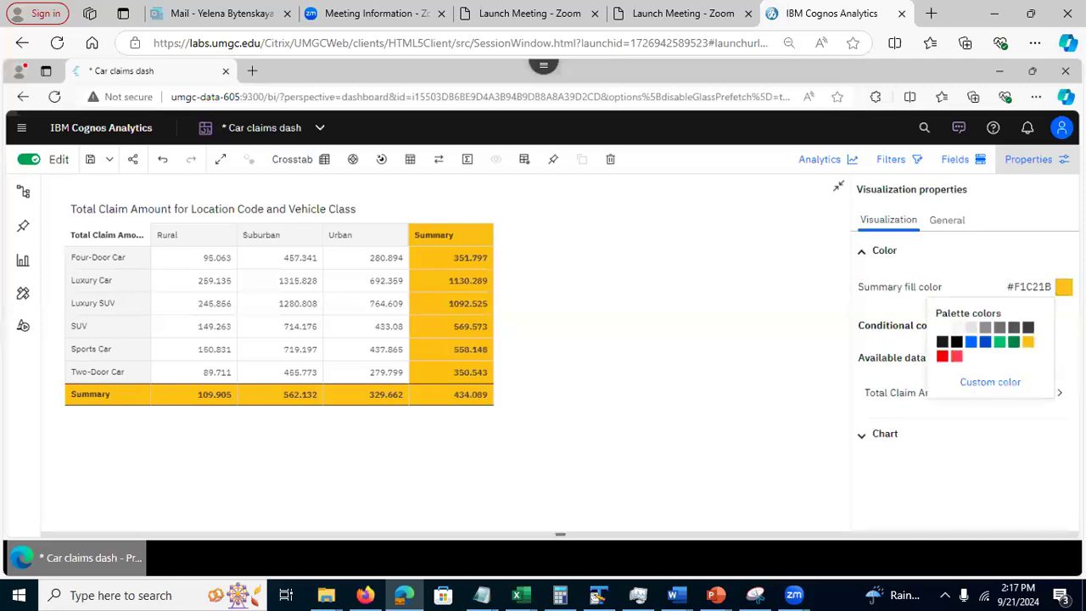
pyautogui.click(988, 382)
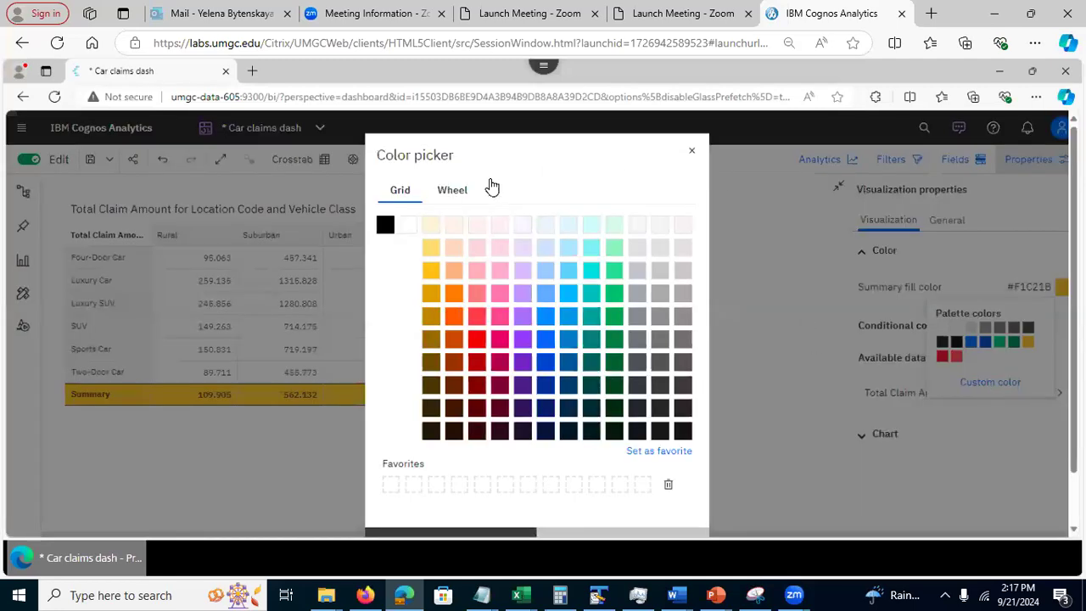
pyautogui.click(430, 227)
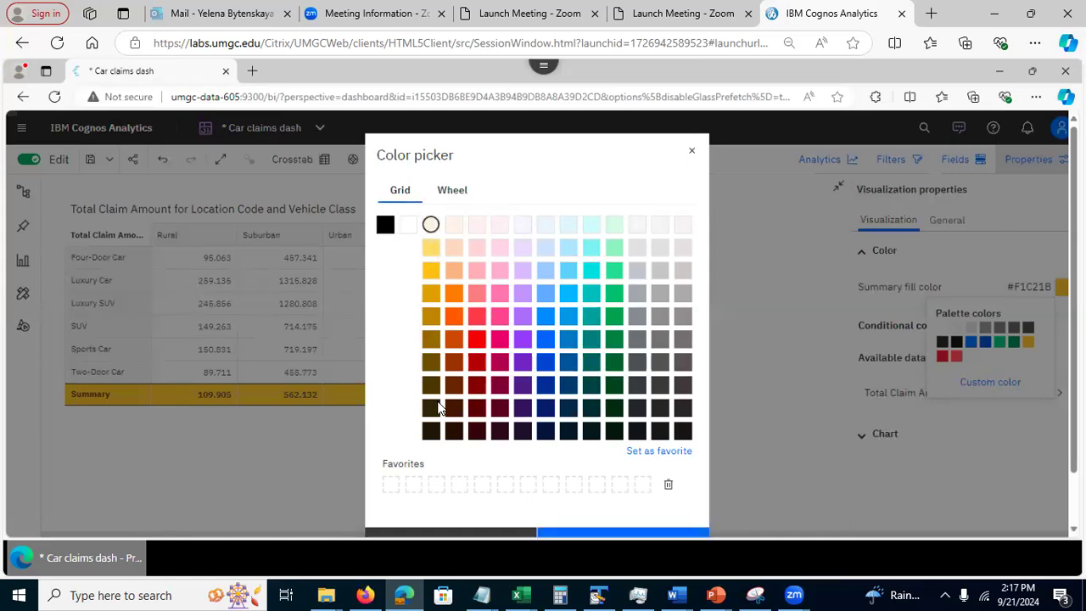
pyautogui.click(575, 533)
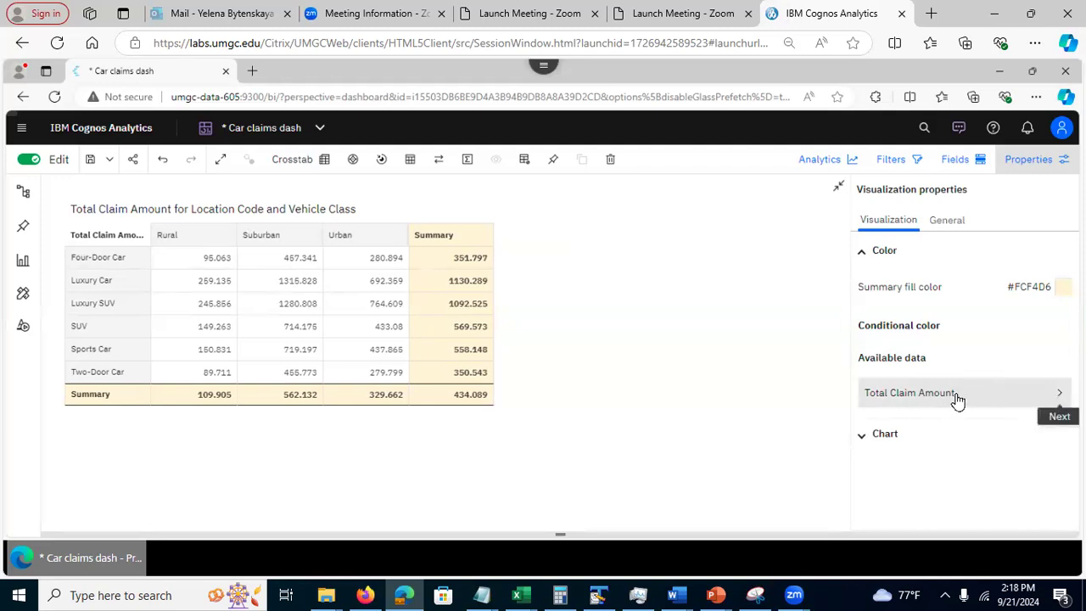
# - Open the conditional color settings for Total Claim Amount and set the scale to Numeric
pyautogui.click(1059, 392)
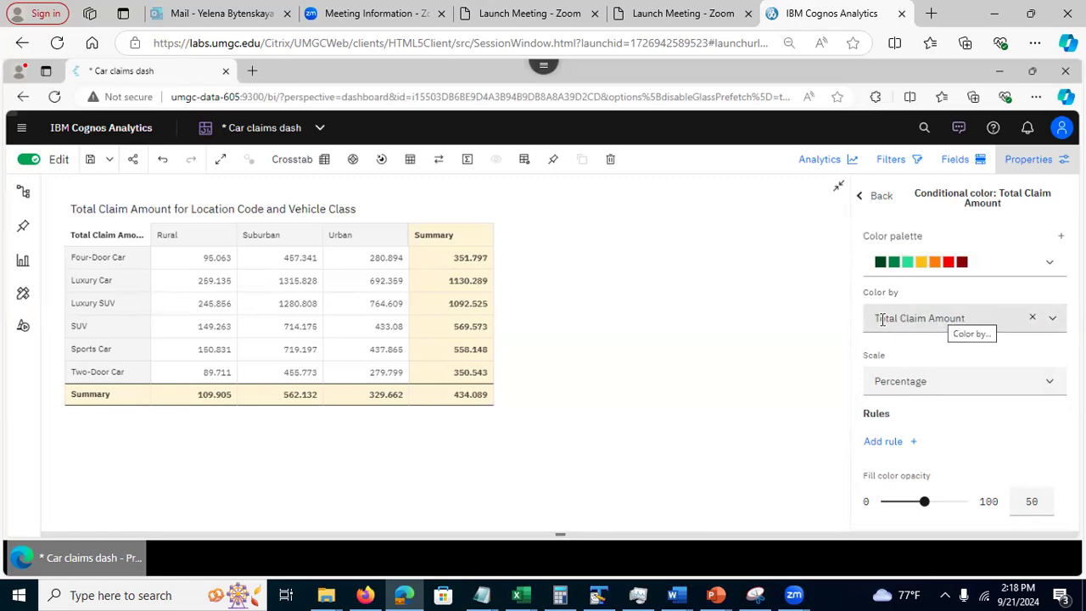
pyautogui.click(938, 386)
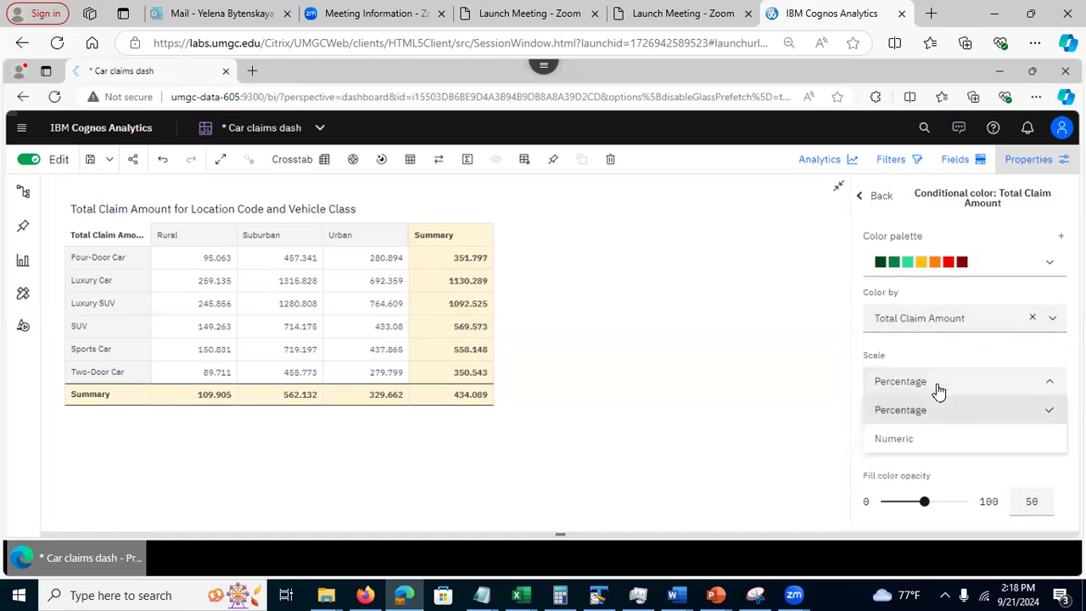
pyautogui.click(901, 439)
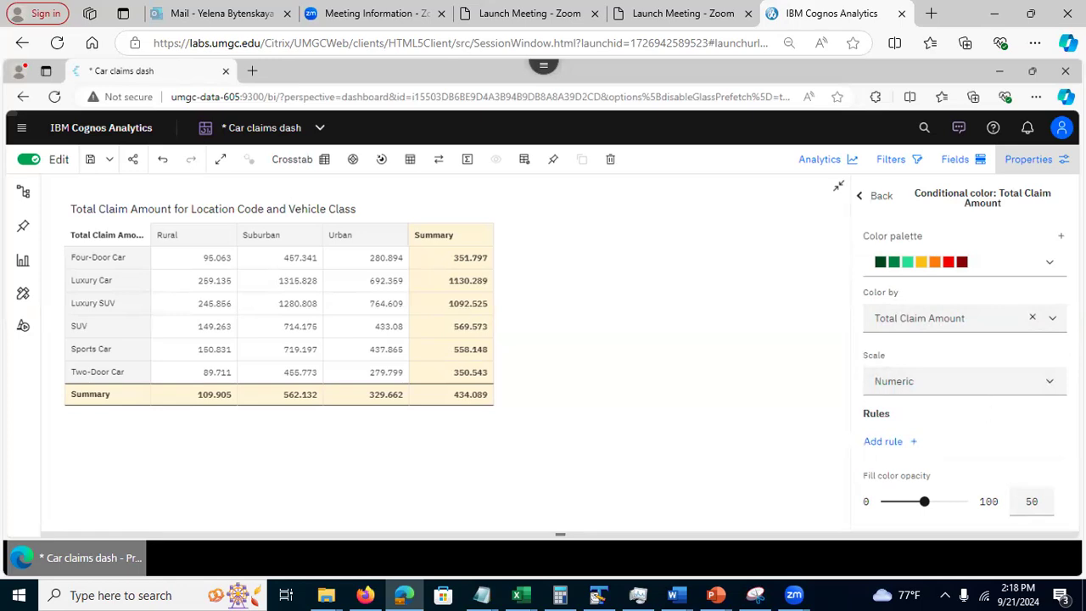
# - Add a conditional color rule for Total Claim Amount values greater than 1000
pyautogui.click(889, 448)
pyautogui.scroll(-2, 889, 448)
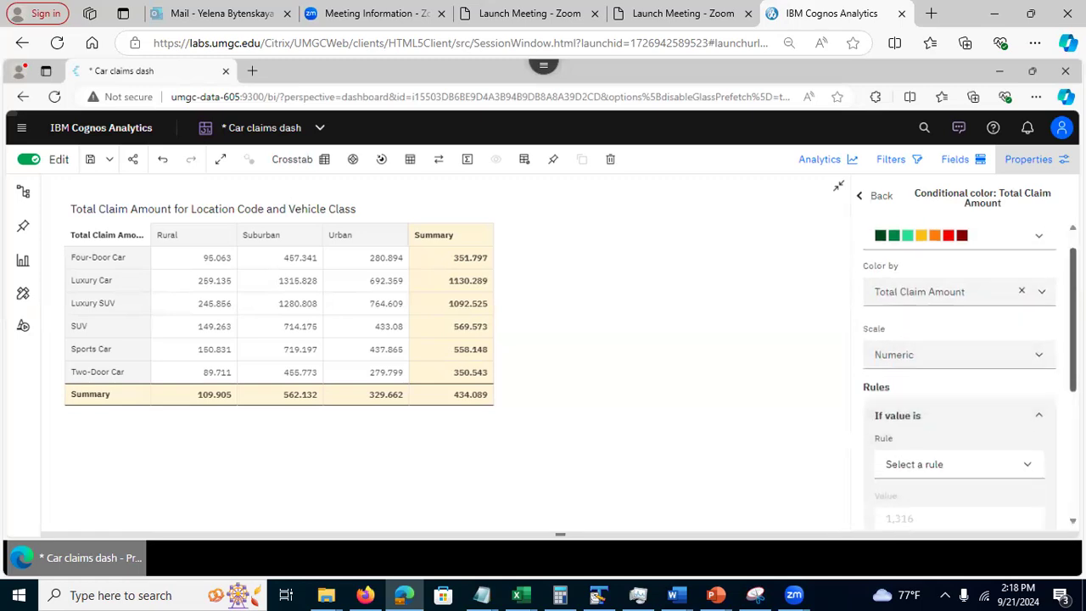
pyautogui.scroll(-1, 945, 357)
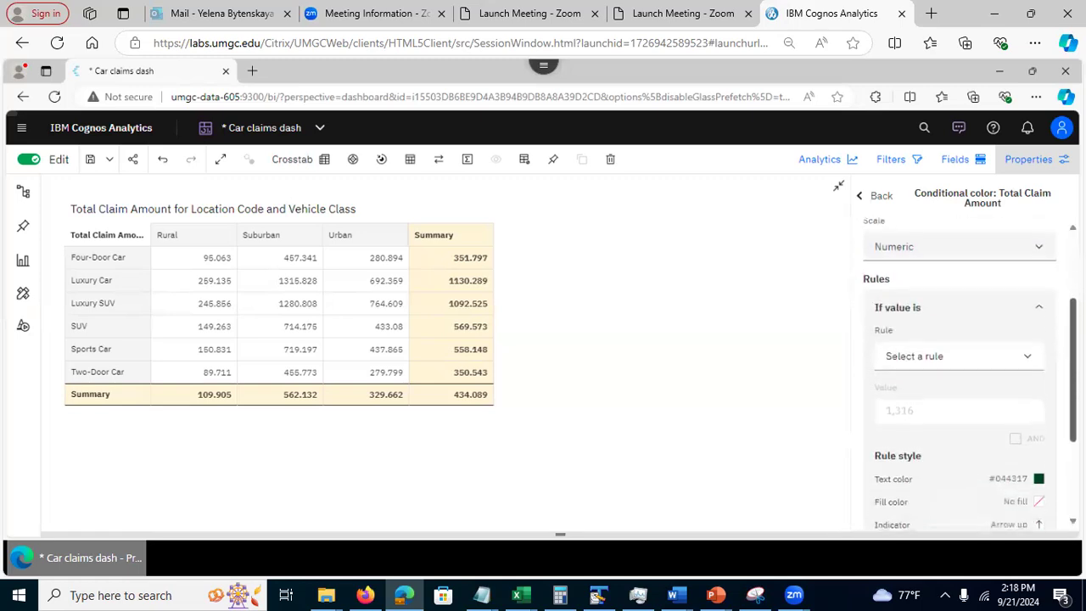
pyautogui.click(1030, 364)
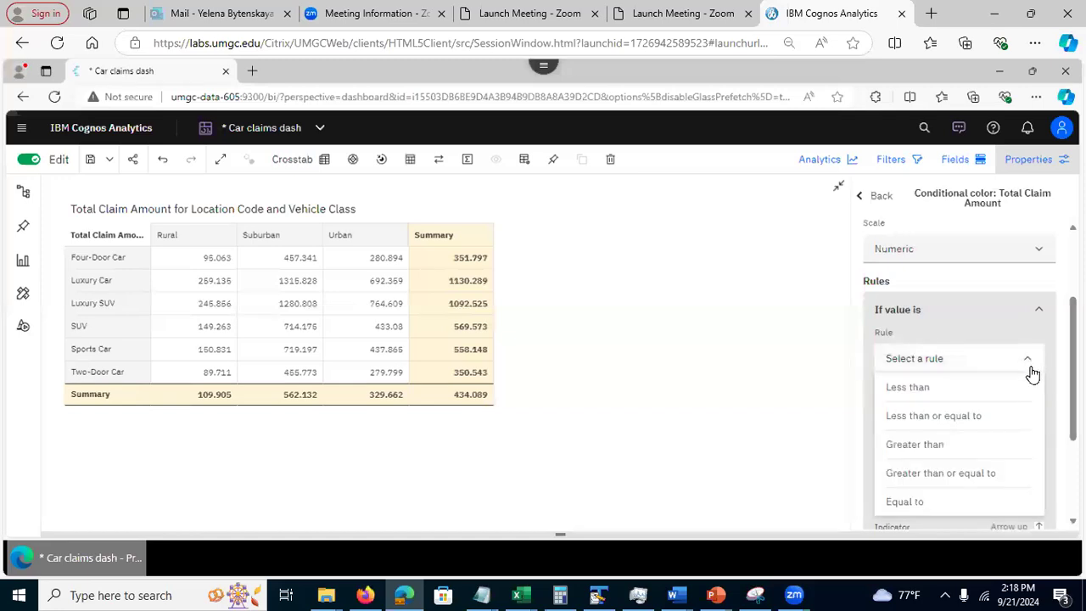
pyautogui.click(969, 450)
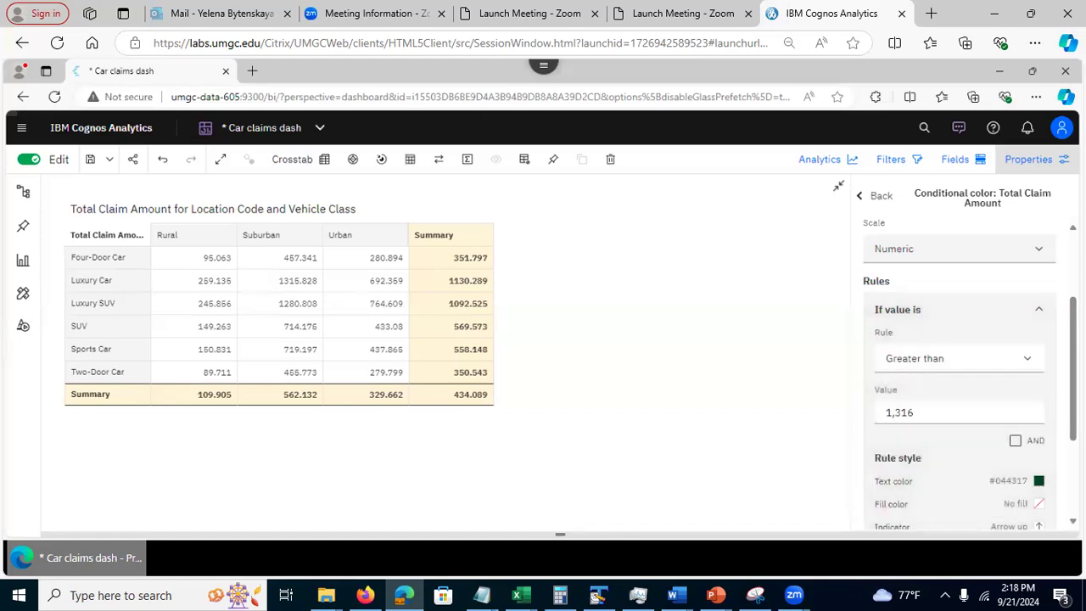
pyautogui.click(945, 416)
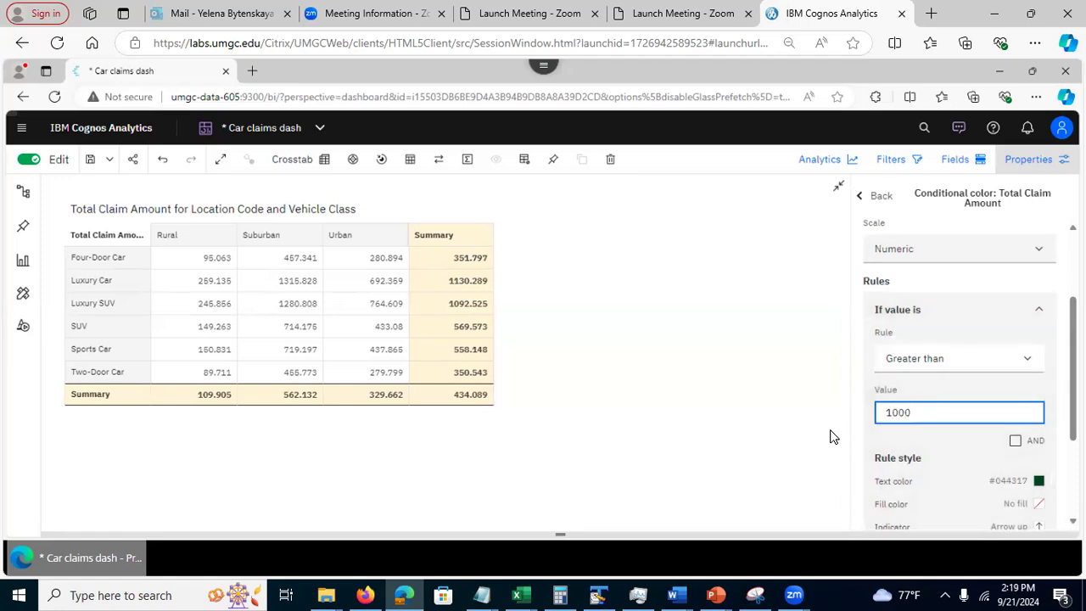
# - Set the text color of the greater-than rule to the palette red #DA1E28
pyautogui.moveTo(1074, 364); pyautogui.dragTo(1074, 399)
pyautogui.scroll(-2, 985, 391)
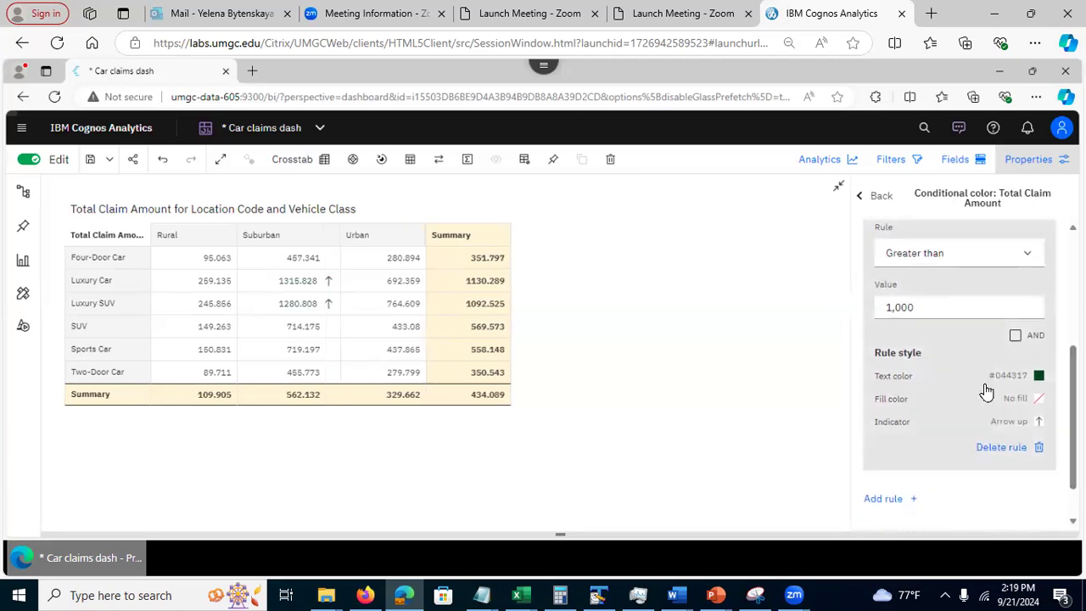
pyautogui.click(1039, 375)
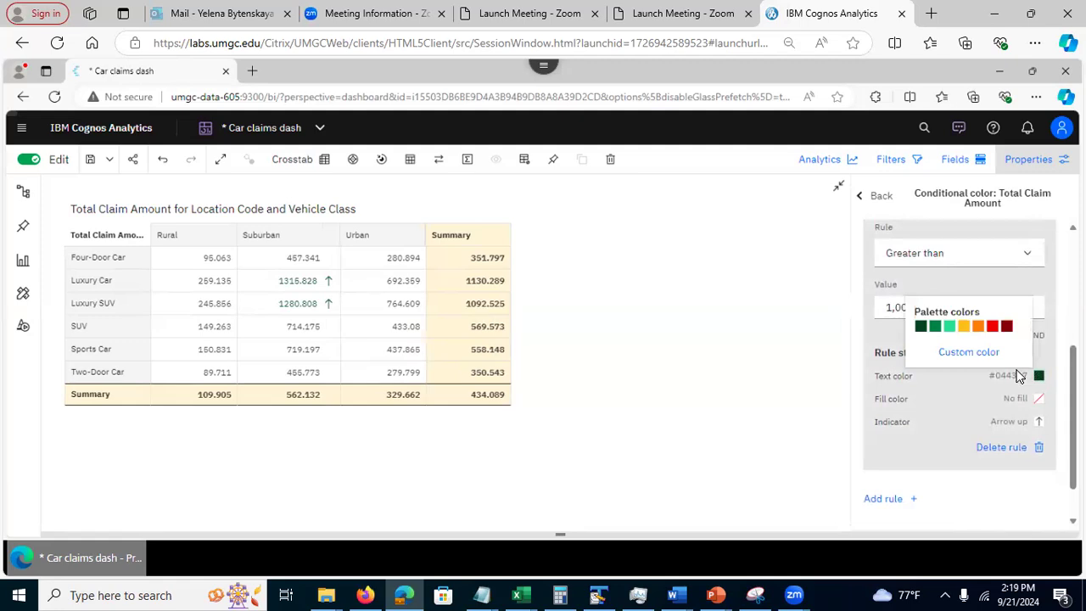
pyautogui.click(993, 327)
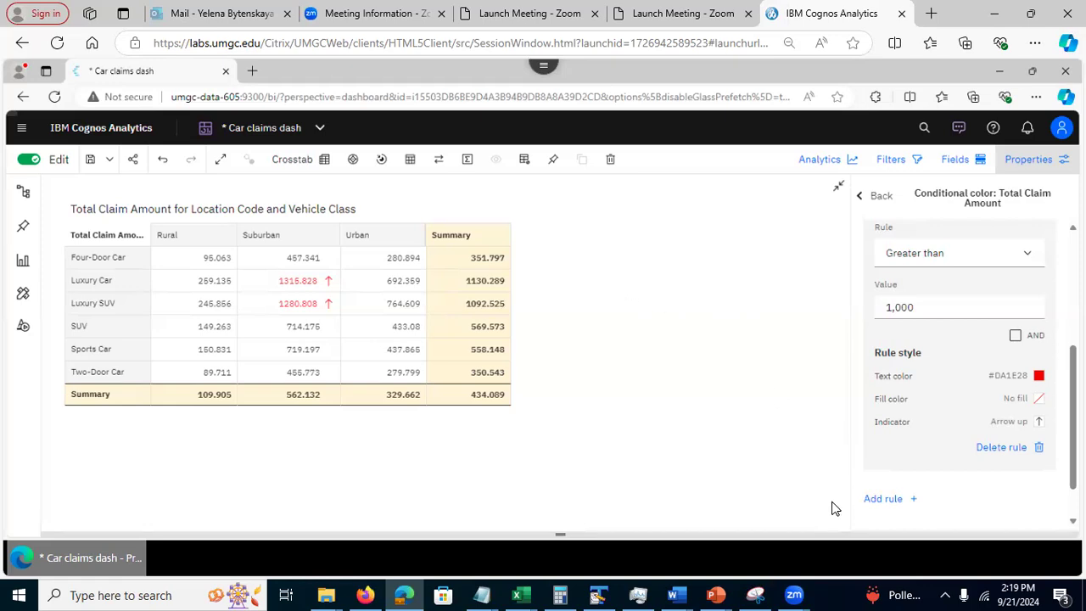
# - Add a second conditional color rule for Total Claim Amount values less than 100
pyautogui.click(883, 499)
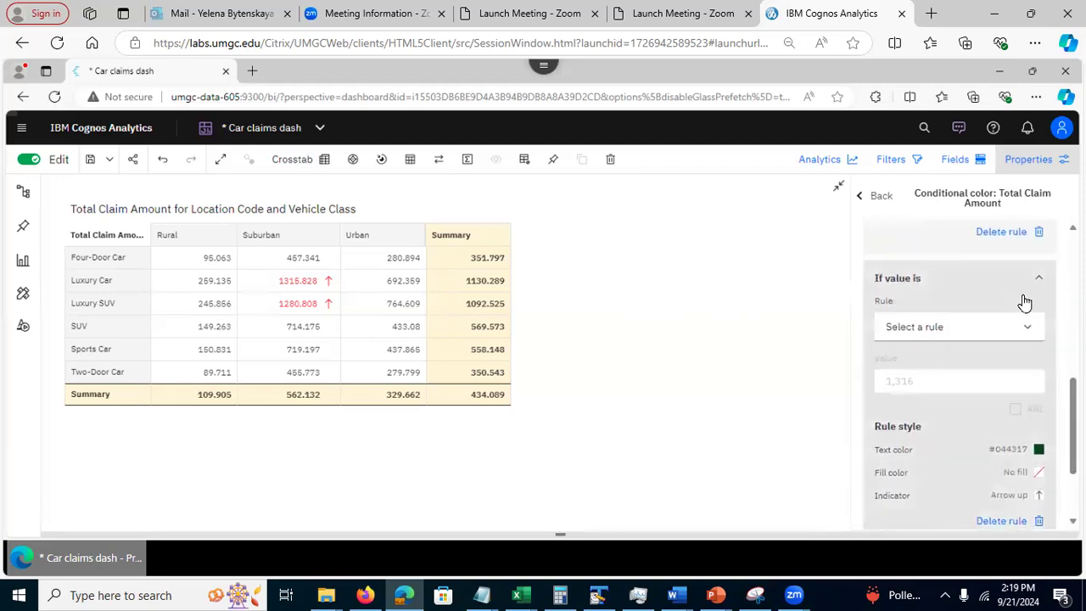
pyautogui.click(1027, 329)
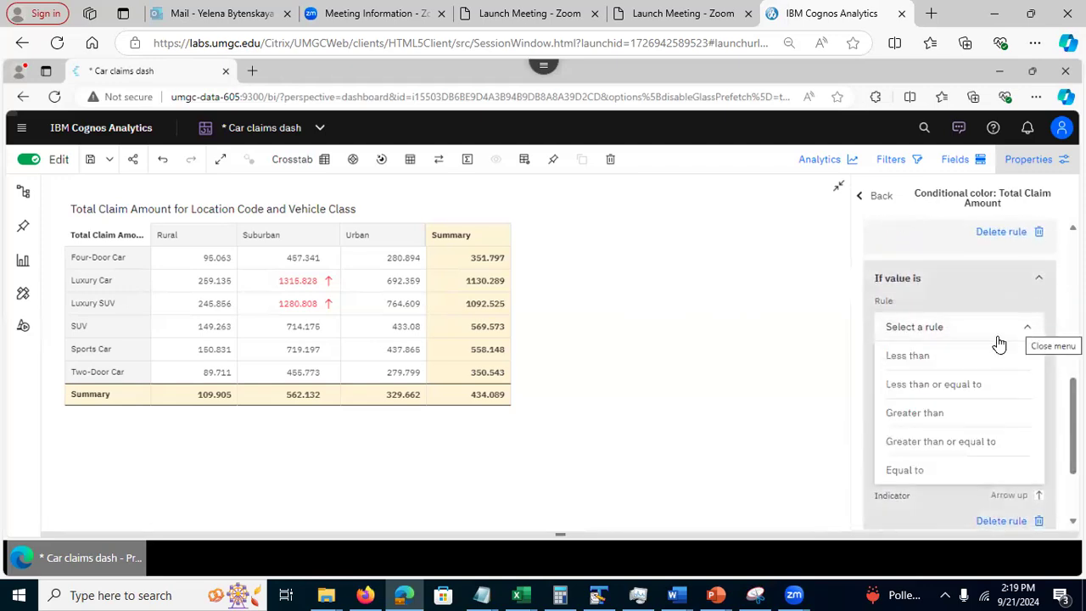
pyautogui.click(977, 356)
pyautogui.moveTo(925, 382); pyautogui.dragTo(865, 381)
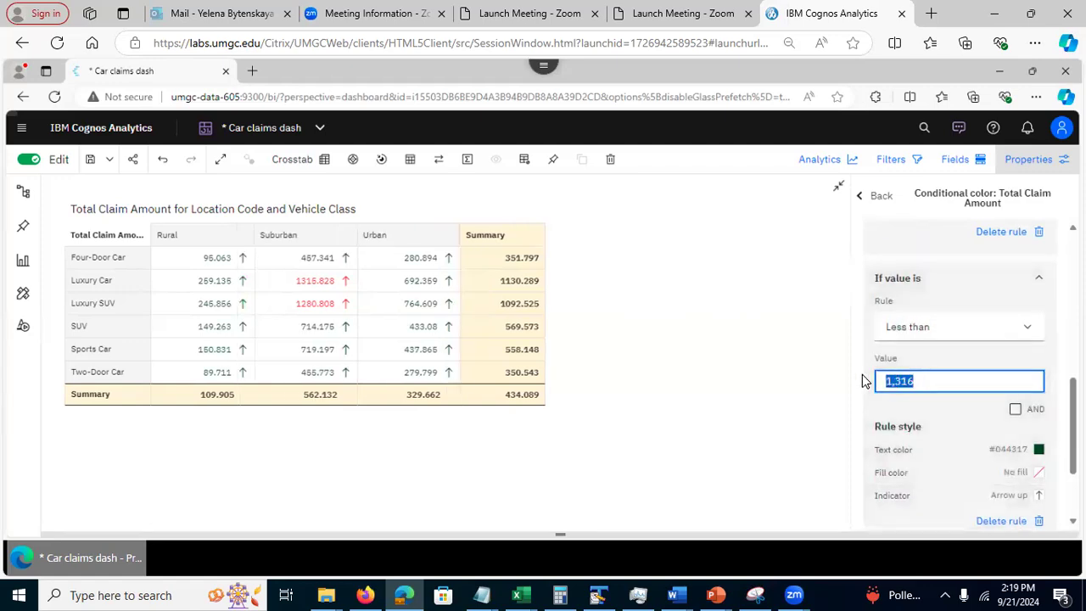
pyautogui.write('100')
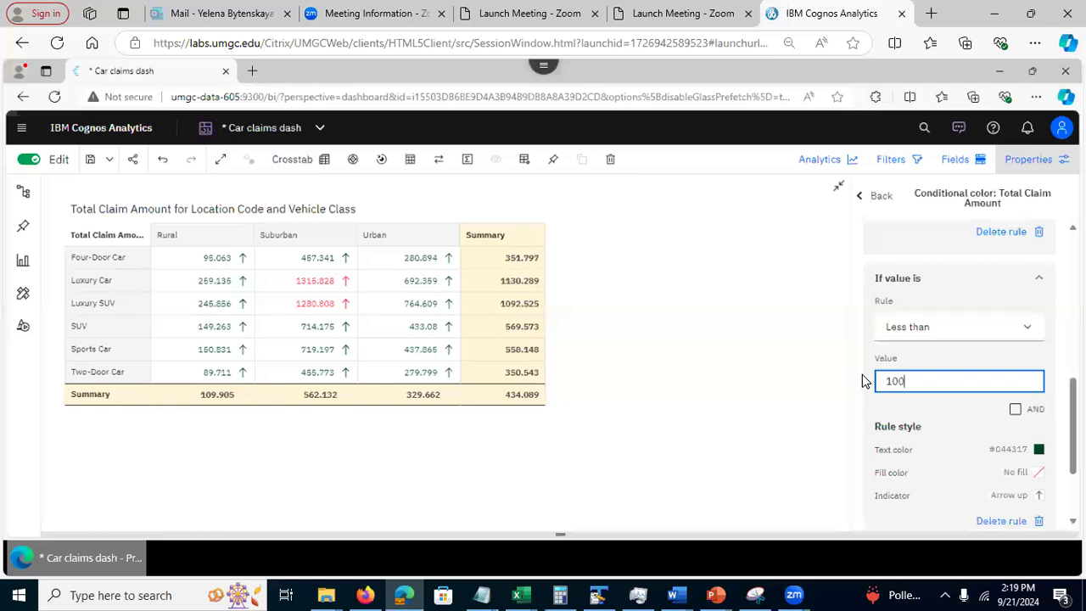
pyautogui.click(837, 371)
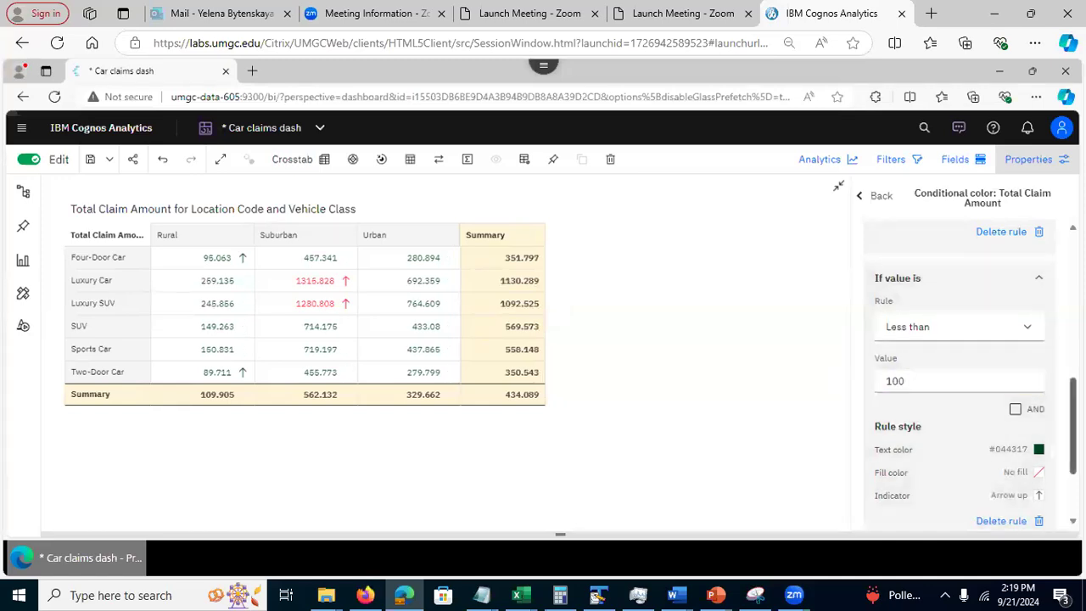
# - Set the less-than rule's indicator to Arrow down and return to the crosstab's visualization properties
pyautogui.scroll(-1, 1019, 407)
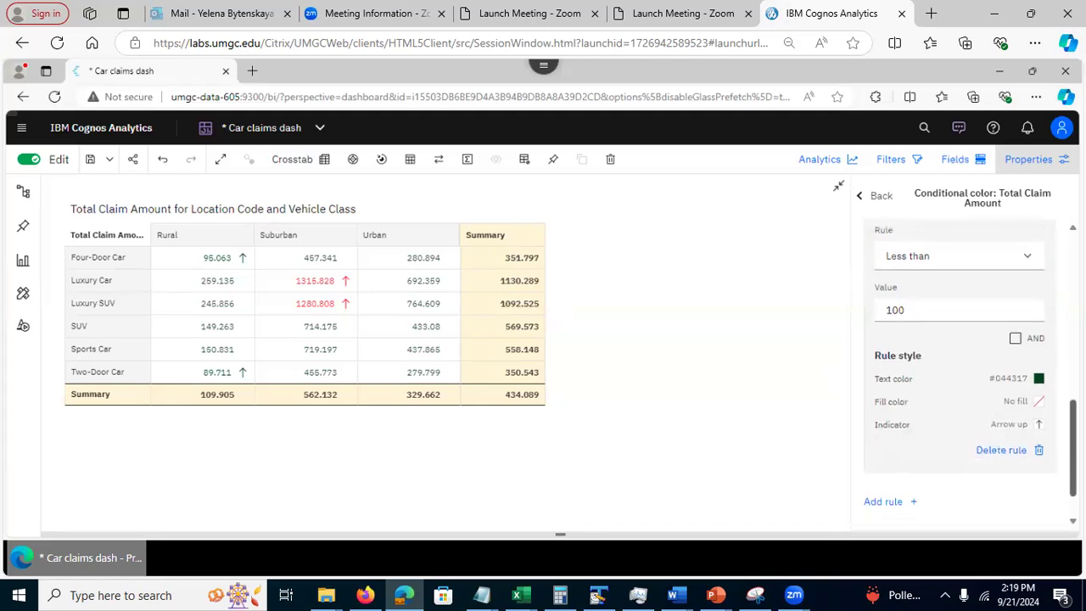
pyautogui.click(1040, 422)
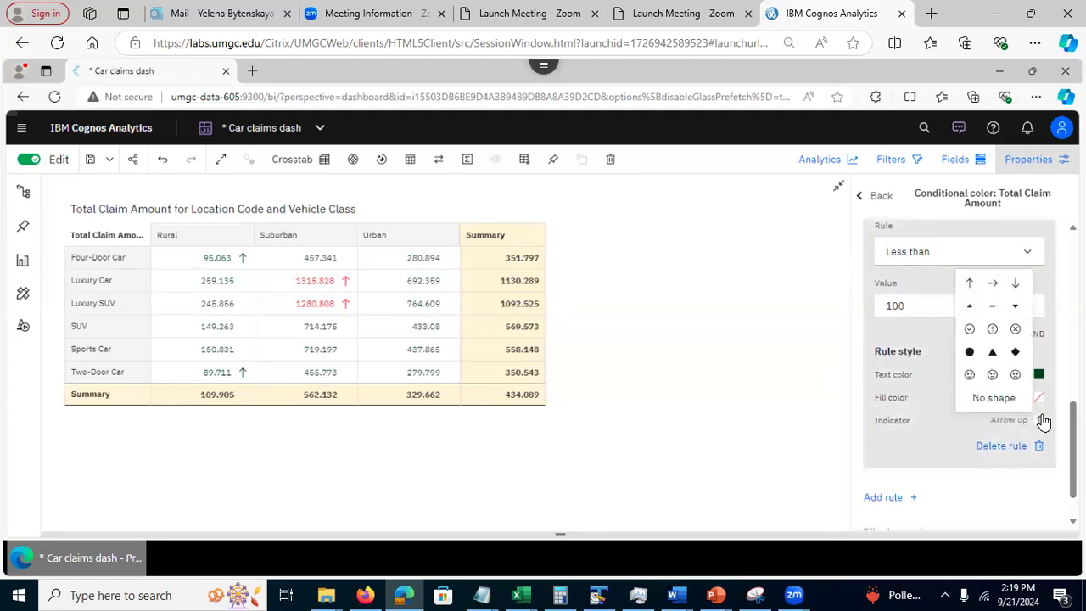
pyautogui.click(1015, 284)
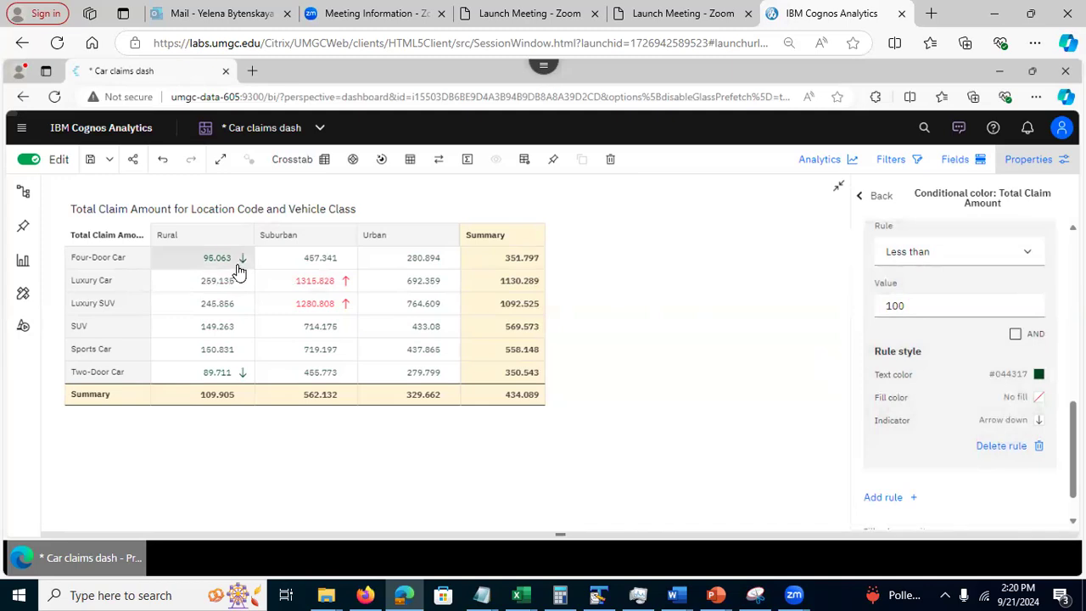
pyautogui.moveTo(238, 271)
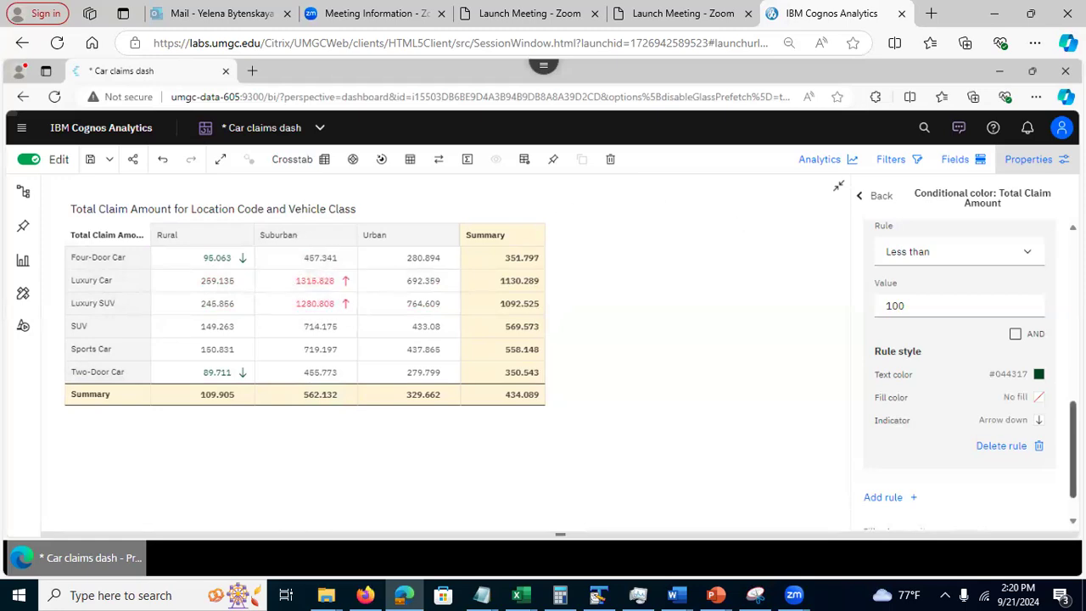
pyautogui.scroll(-1, 970, 373)
pyautogui.scroll(6, 970, 372)
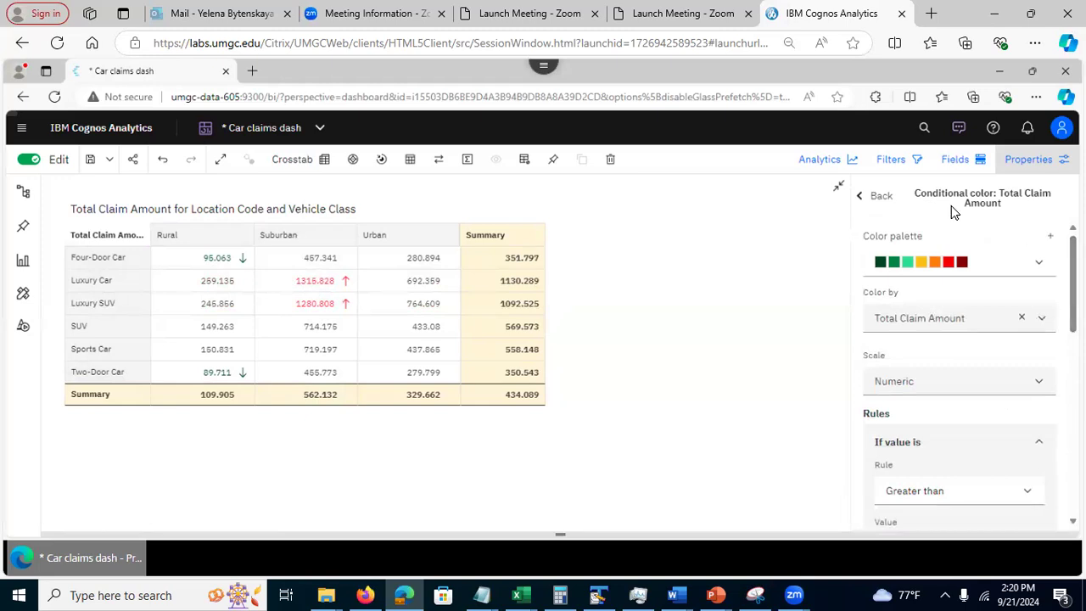
pyautogui.click(866, 198)
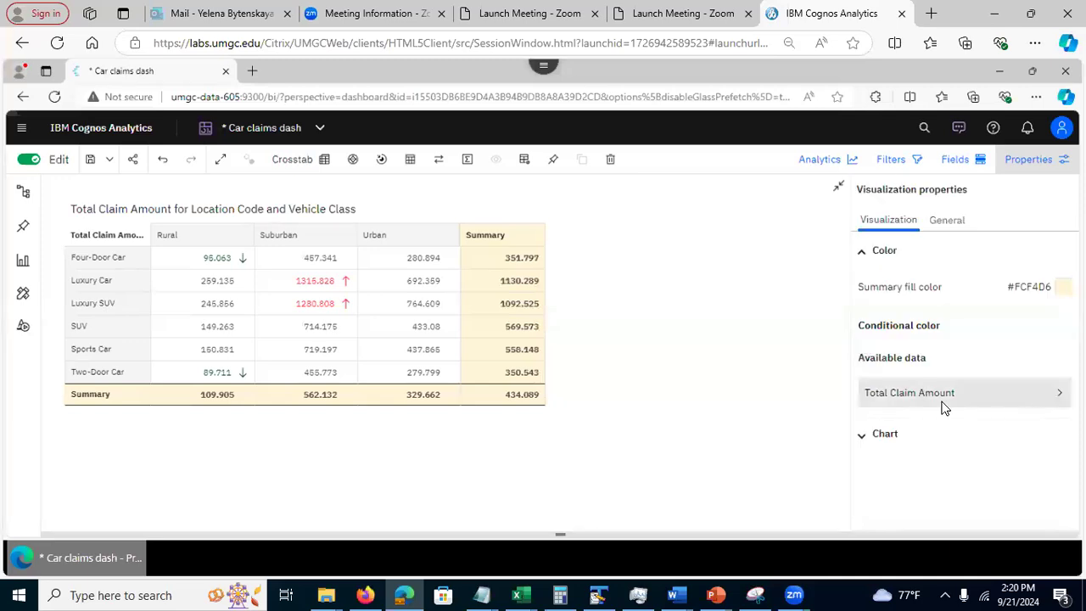
# - Set the crosstab's default column width to 115 in the chart properties
pyautogui.click(887, 440)
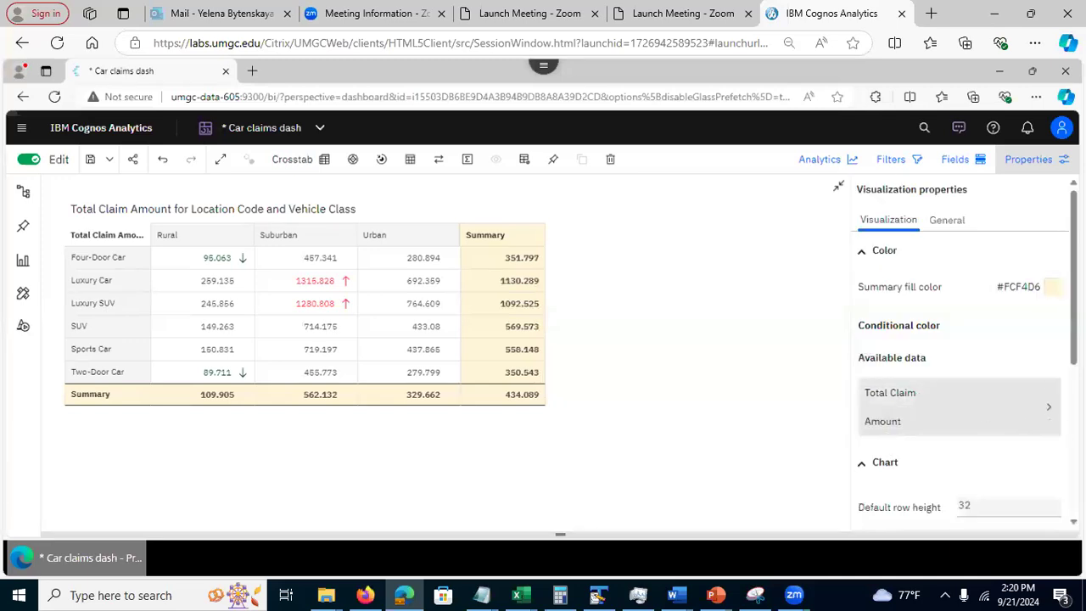
pyautogui.scroll(-3, 962, 356)
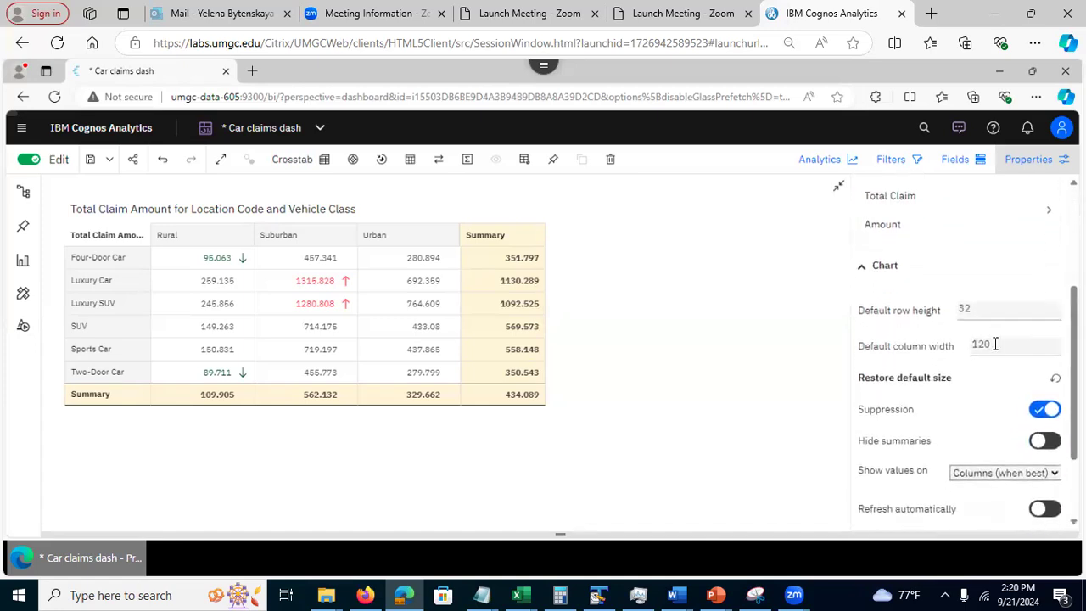
pyautogui.doubleClick(996, 343)
pyautogui.press('BackSpace')
pyautogui.write('15')
pyautogui.click(811, 339)
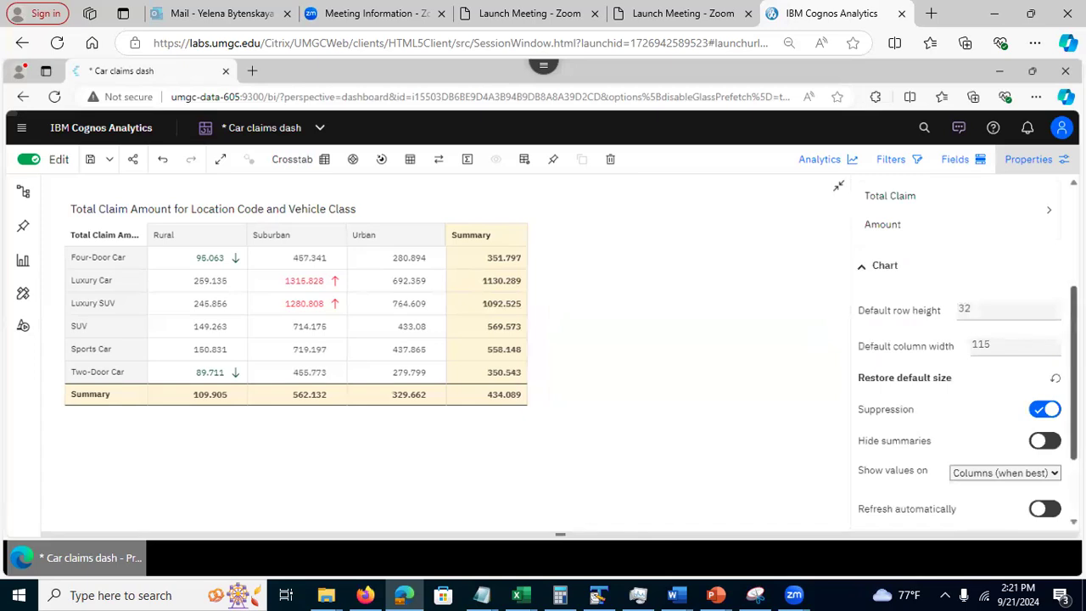
# - Try hiding the crosstab's summaries and show them again
pyautogui.scroll(-2, 963, 356)
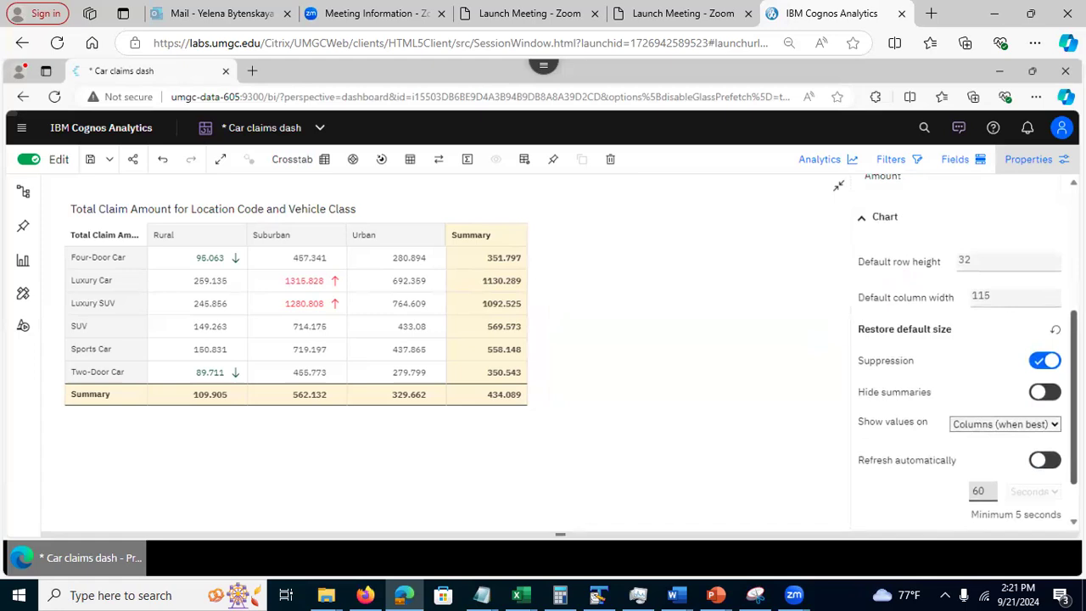
pyautogui.click(1044, 393)
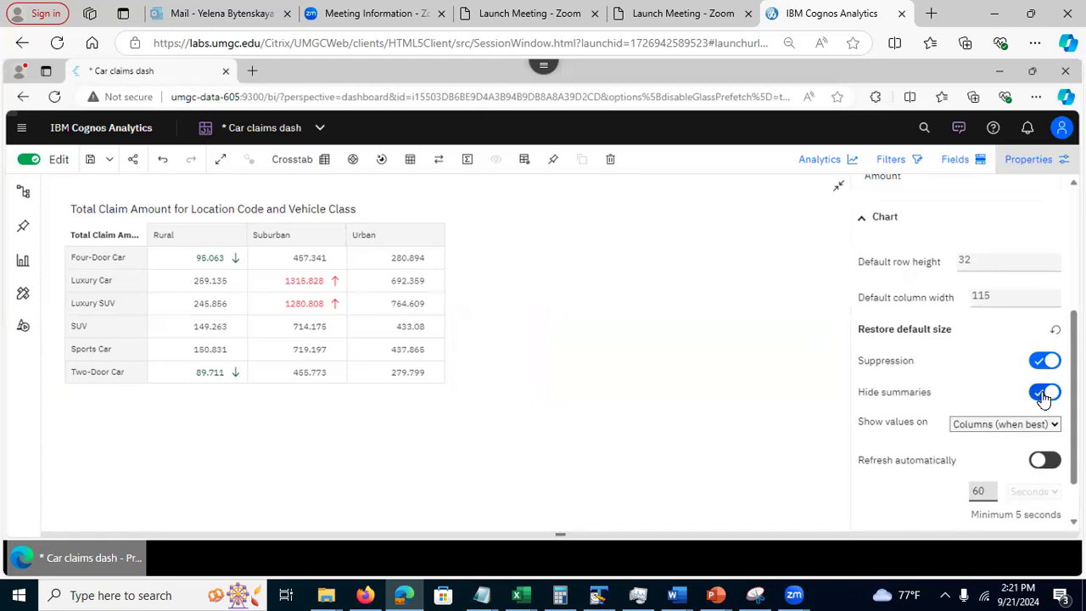
pyautogui.click(1043, 395)
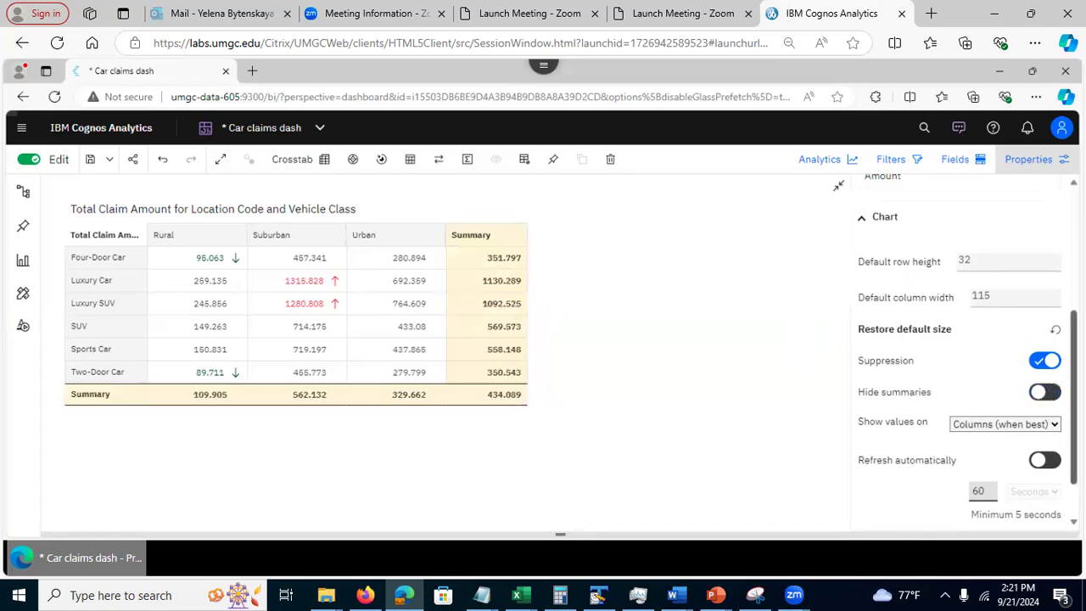
pyautogui.scroll(-1, 968, 347)
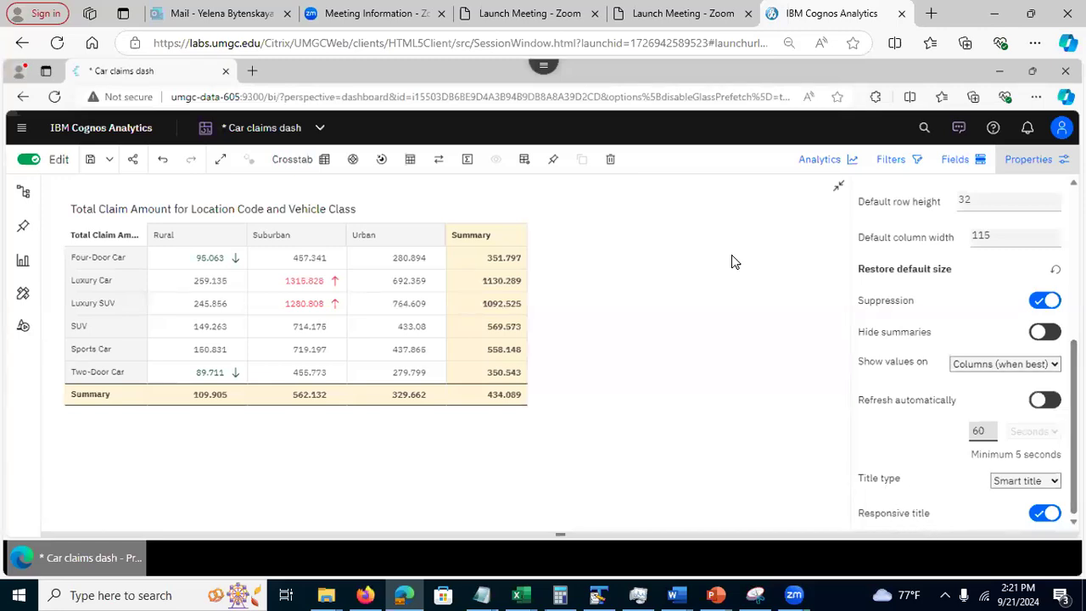
# - Try centering the crosstab title, restore its left alignment, and return to the visualization properties
pyautogui.doubleClick(334, 211)
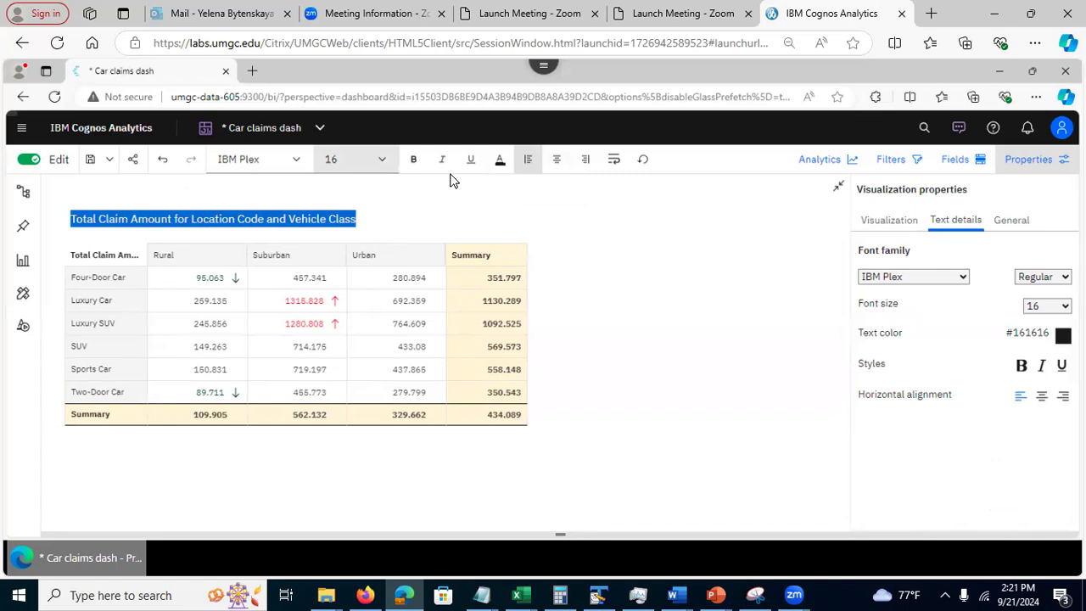
pyautogui.click(555, 163)
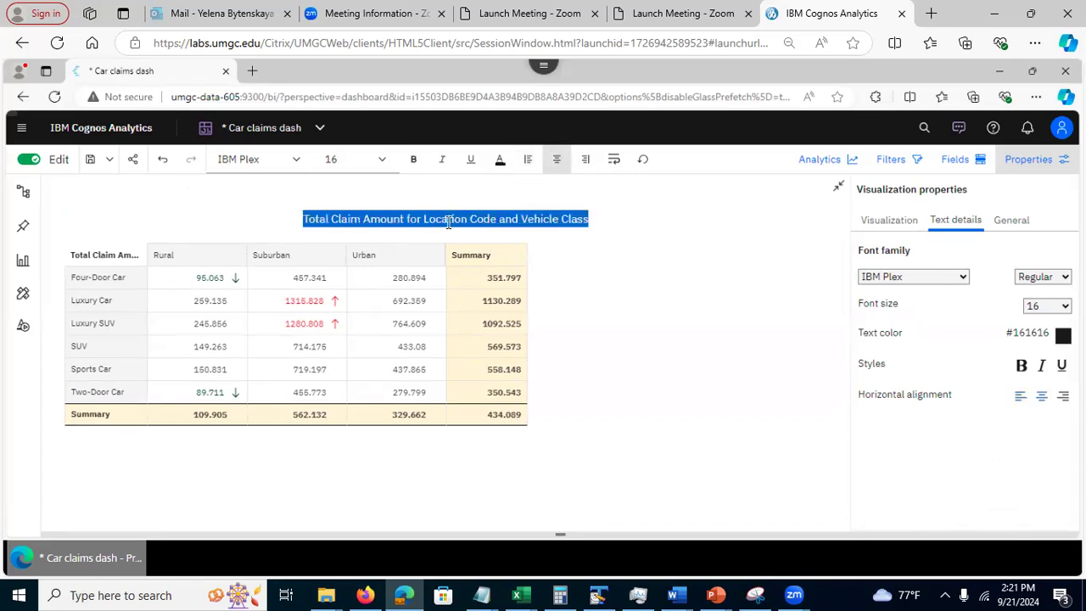
pyautogui.click(529, 160)
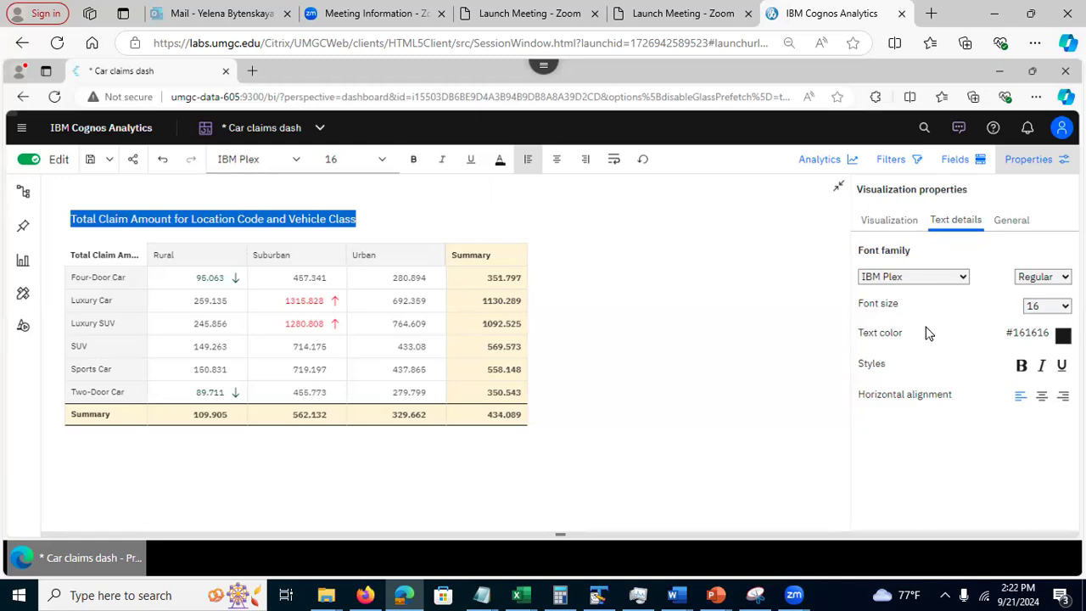
pyautogui.click(889, 223)
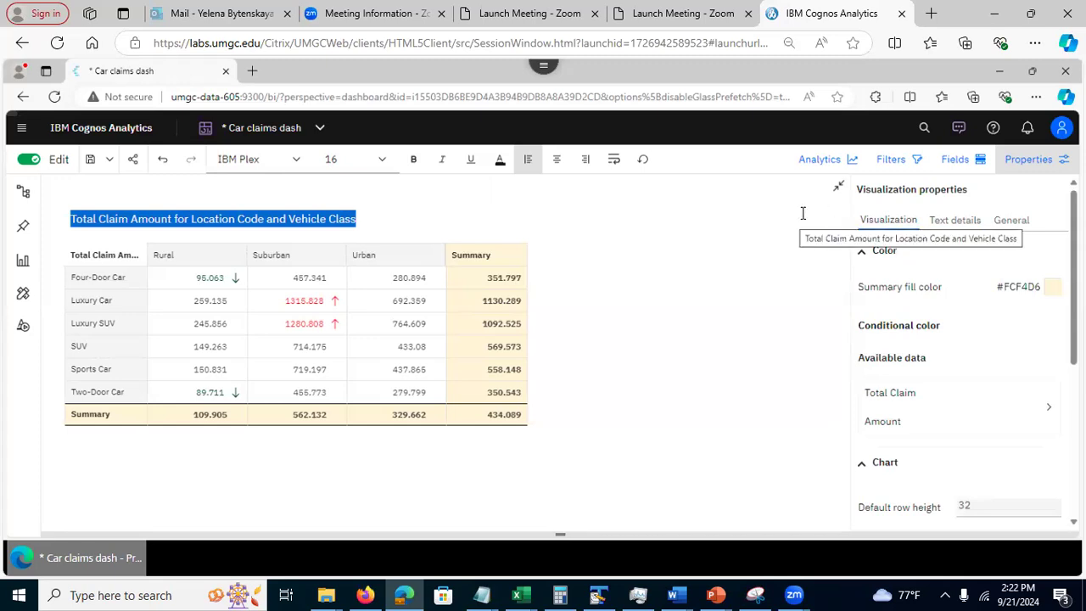
# - Examine the crosstab's visualization data and the Claims and weather data module rows, and close the data view and visualization properties
pyautogui.click(559, 532)
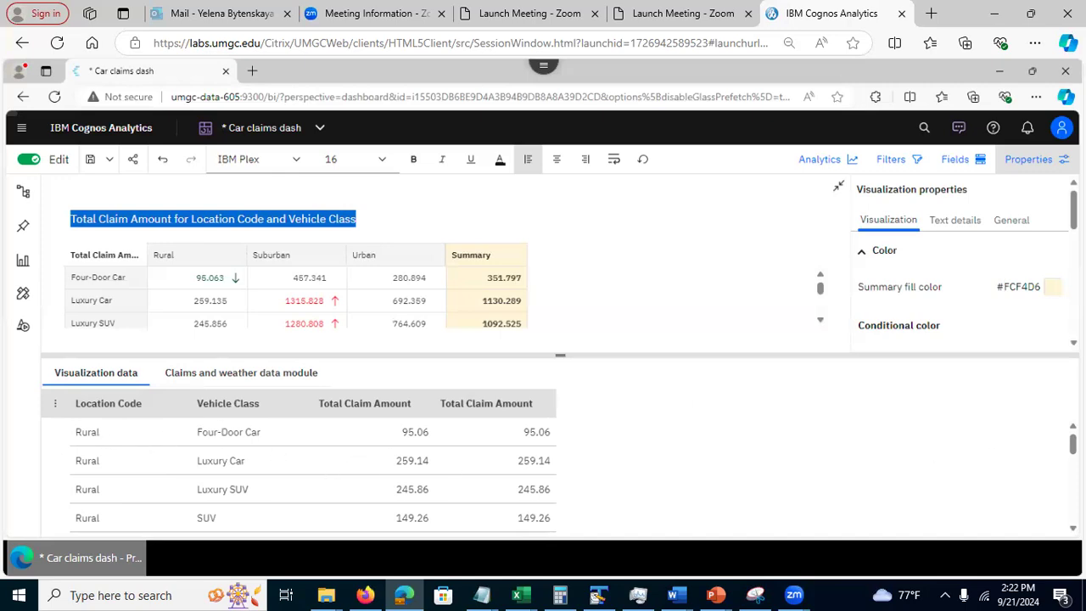
pyautogui.scroll(-5, 312, 475)
pyautogui.scroll(5, 312, 475)
pyautogui.click(253, 381)
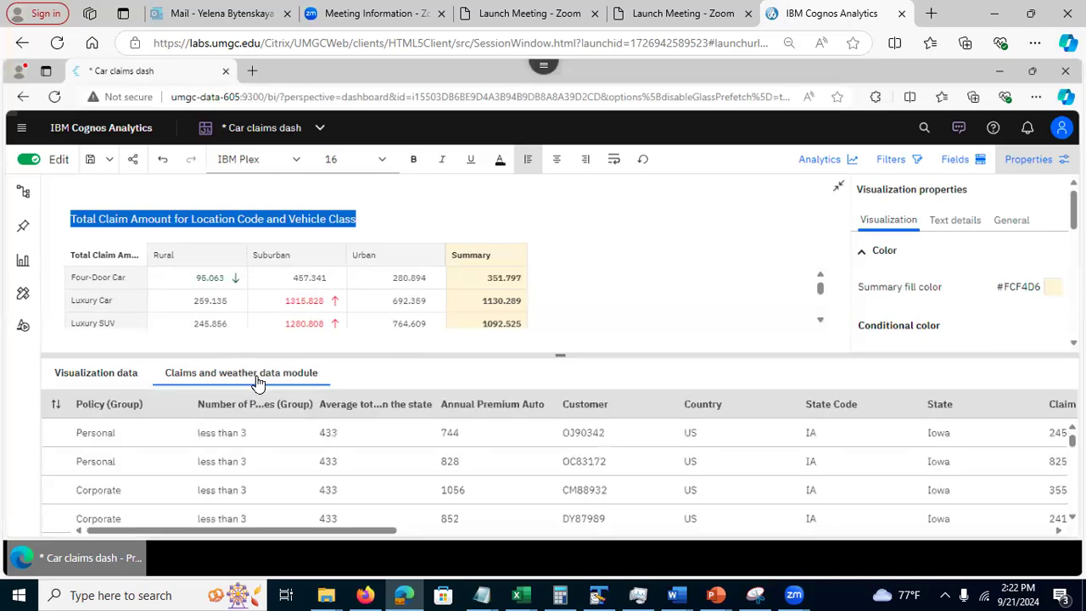
pyautogui.click(95, 381)
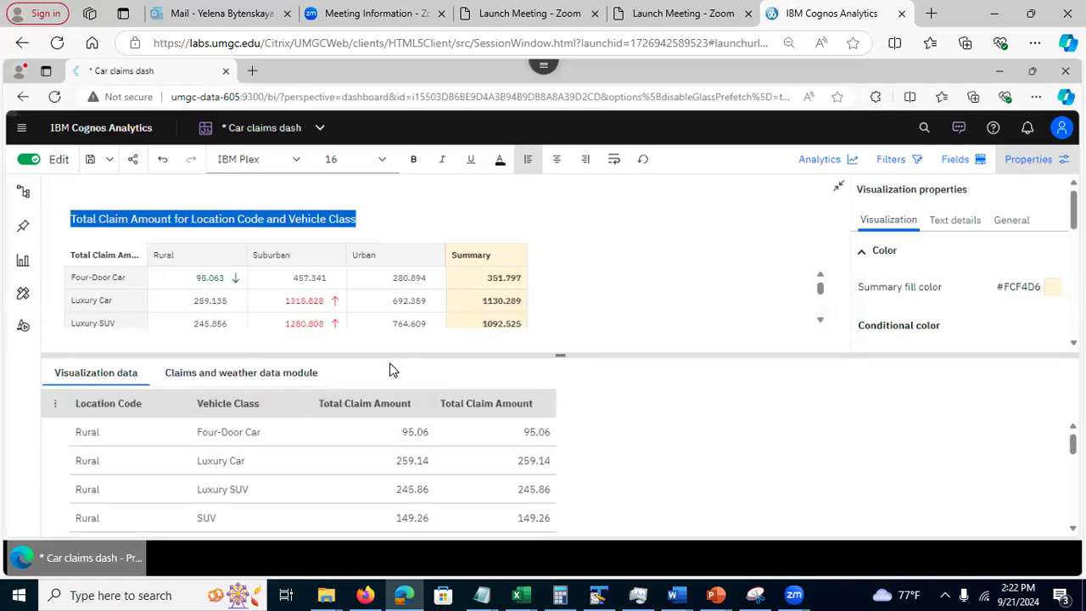
pyautogui.click(561, 355)
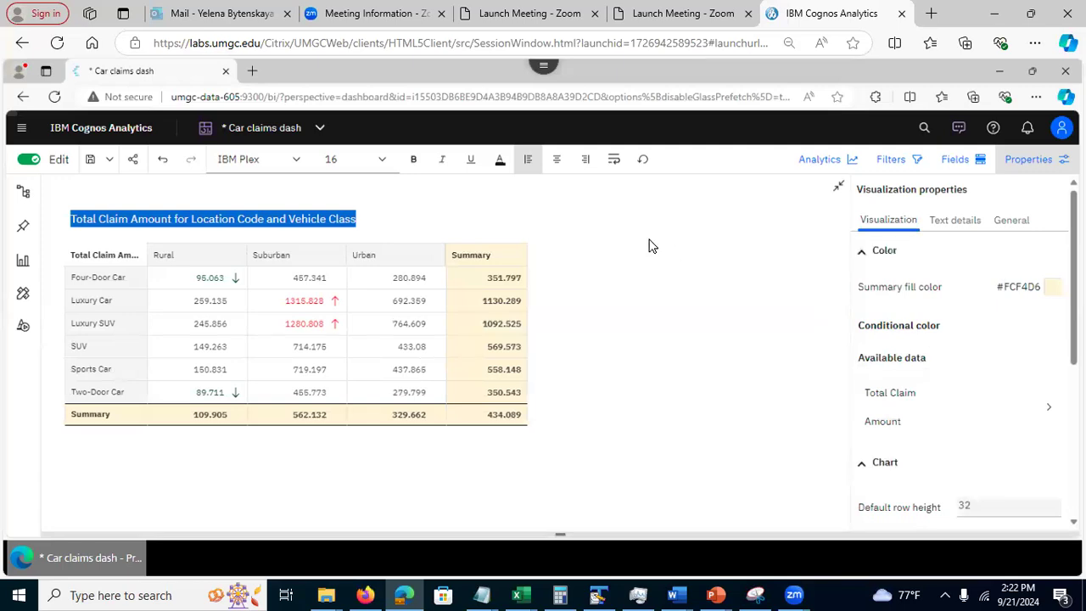
pyautogui.click(1043, 161)
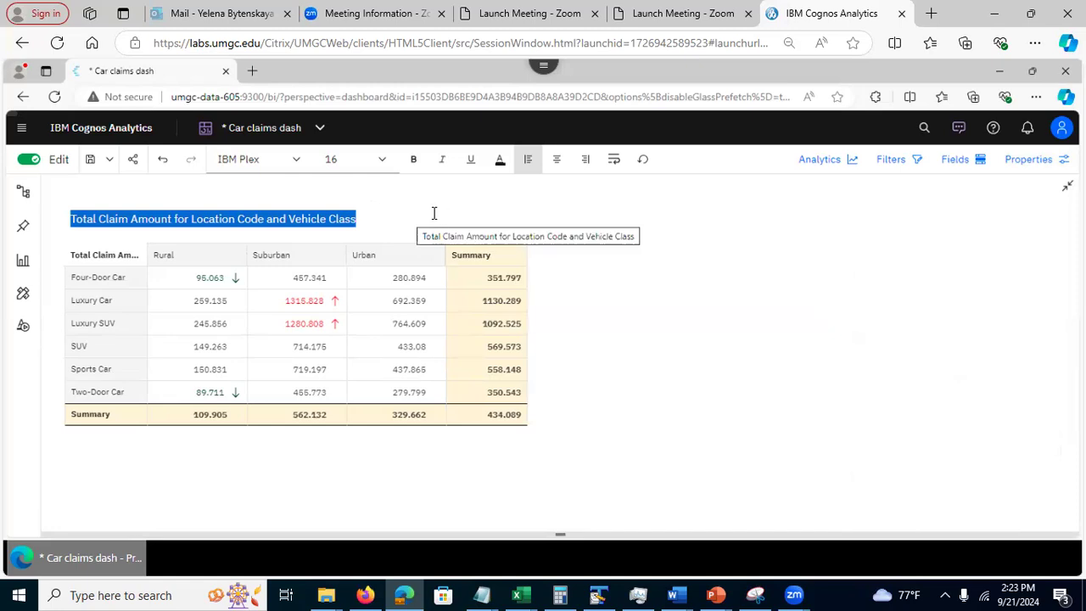
# - Leave title editing, switch the crosstab between its expanded view and normal size on Tab 1, ending at normal size, and pin it
pyautogui.click(611, 306)
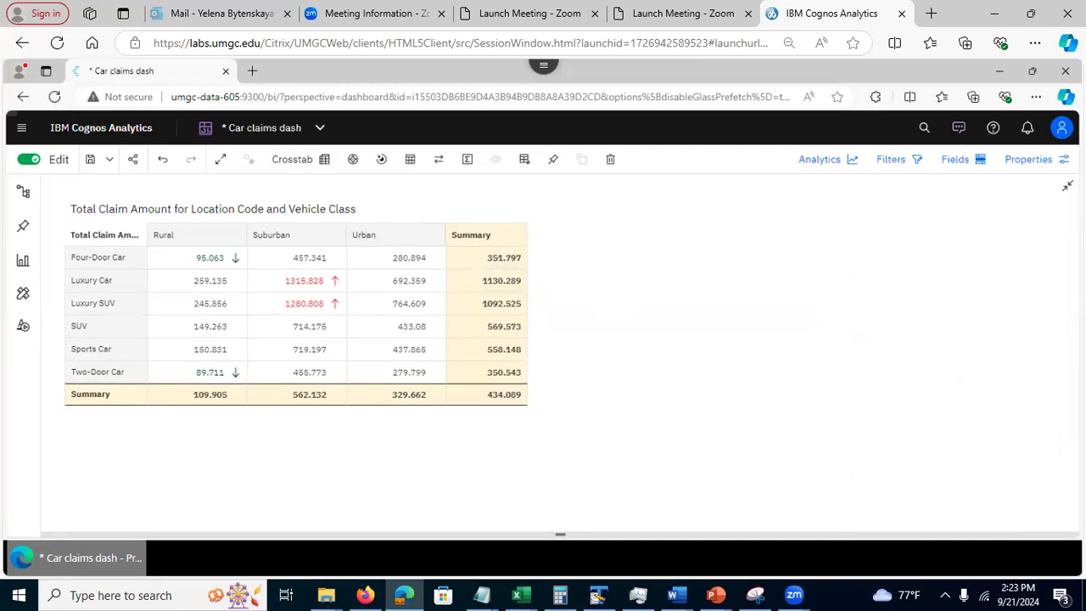
pyautogui.click(1067, 185)
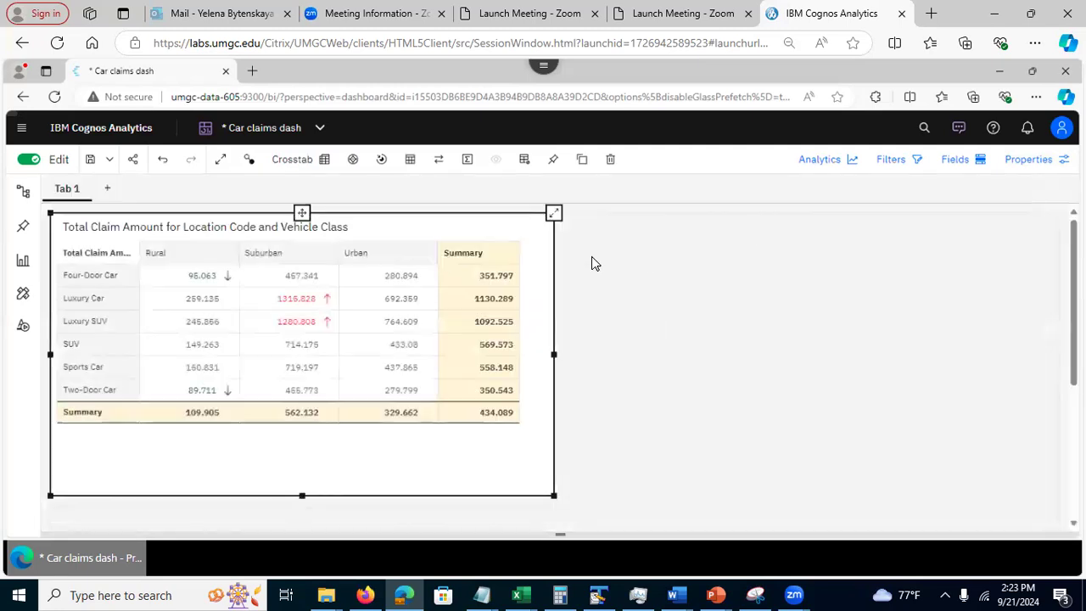
pyautogui.click(554, 215)
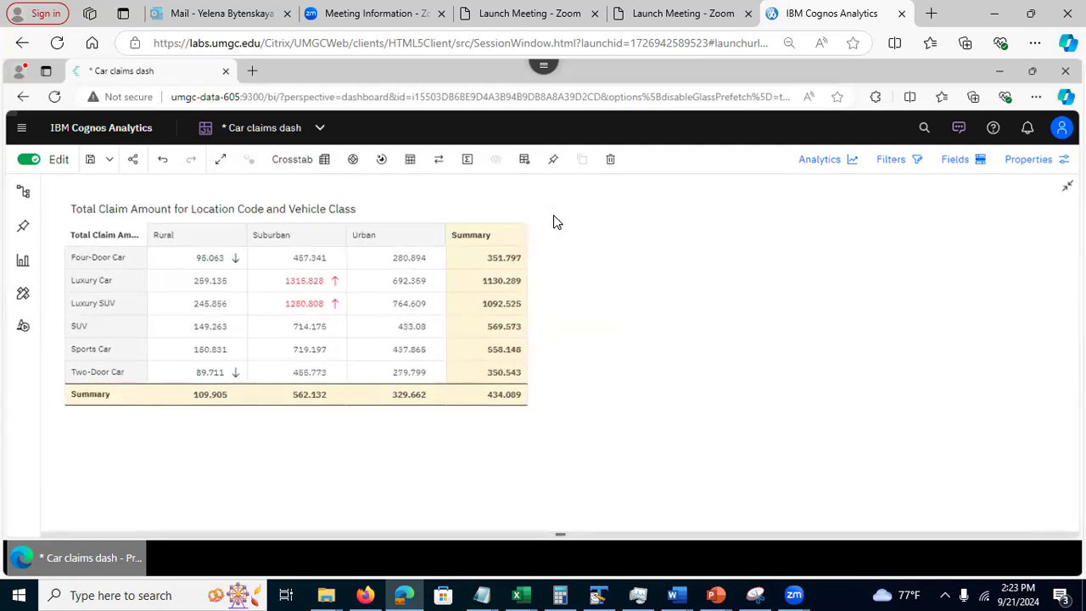
pyautogui.doubleClick(552, 218)
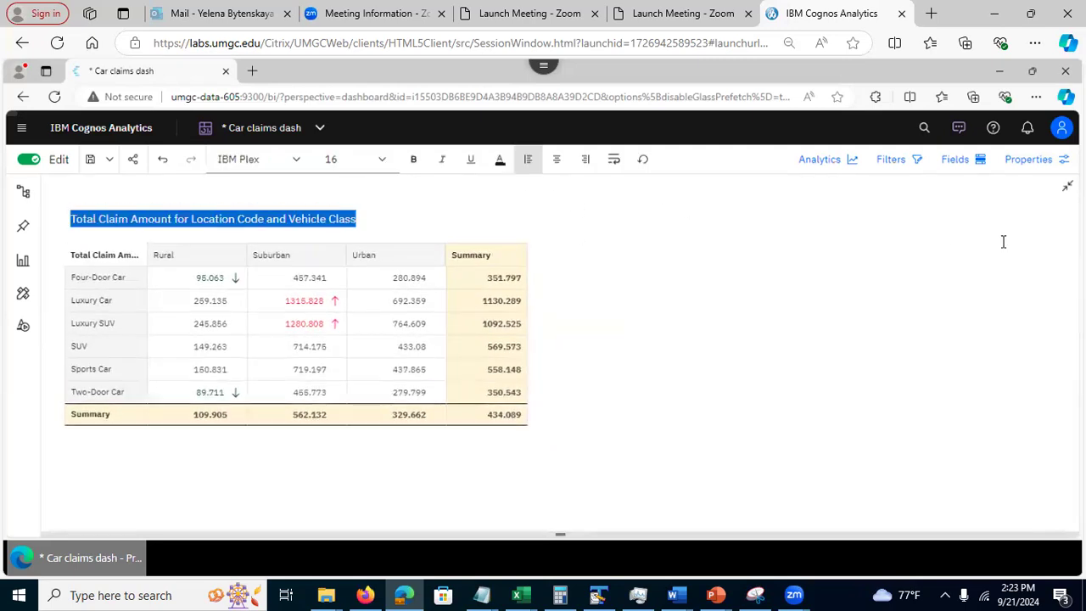
pyautogui.click(1067, 185)
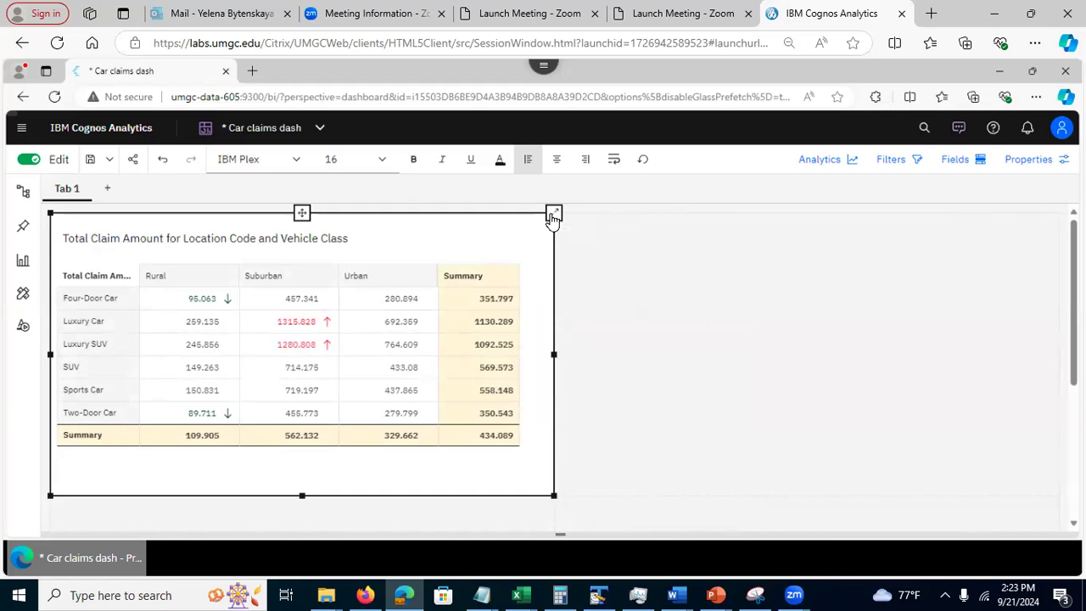
pyautogui.click(552, 218)
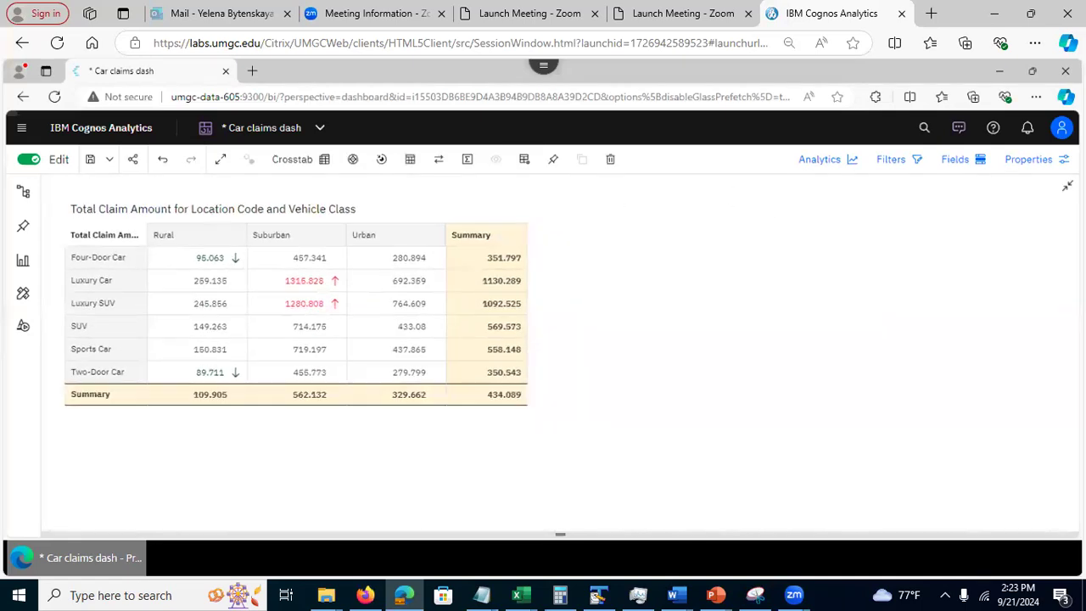
pyautogui.click(553, 215)
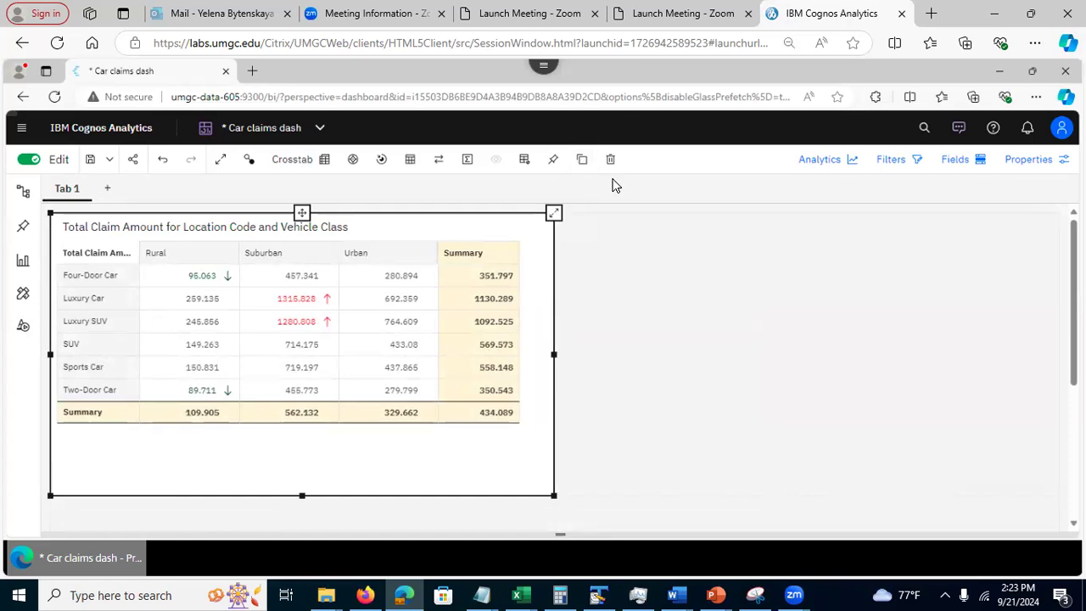
pyautogui.click(553, 163)
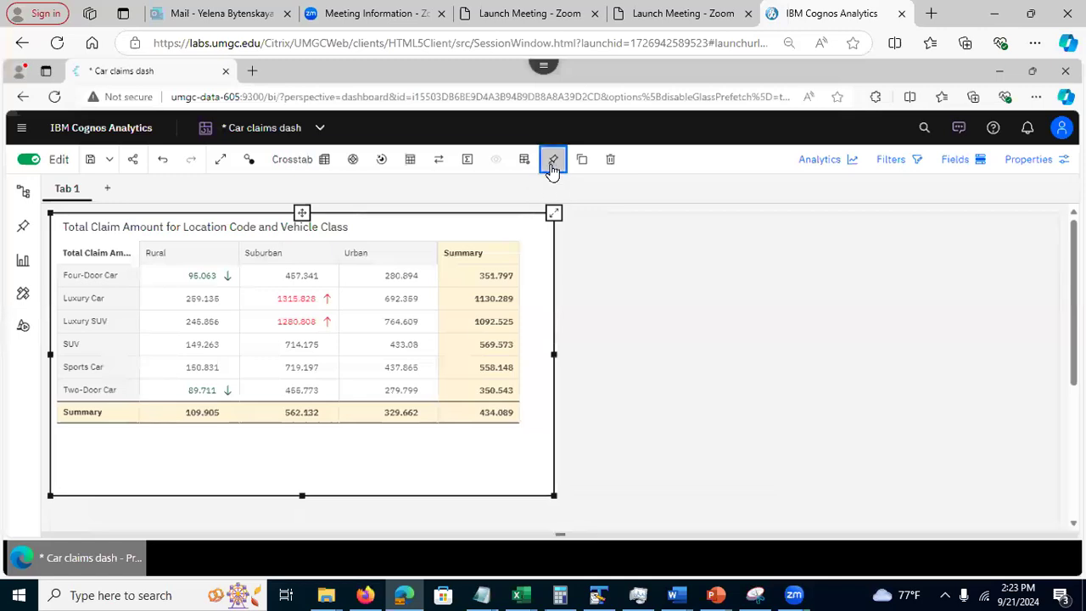